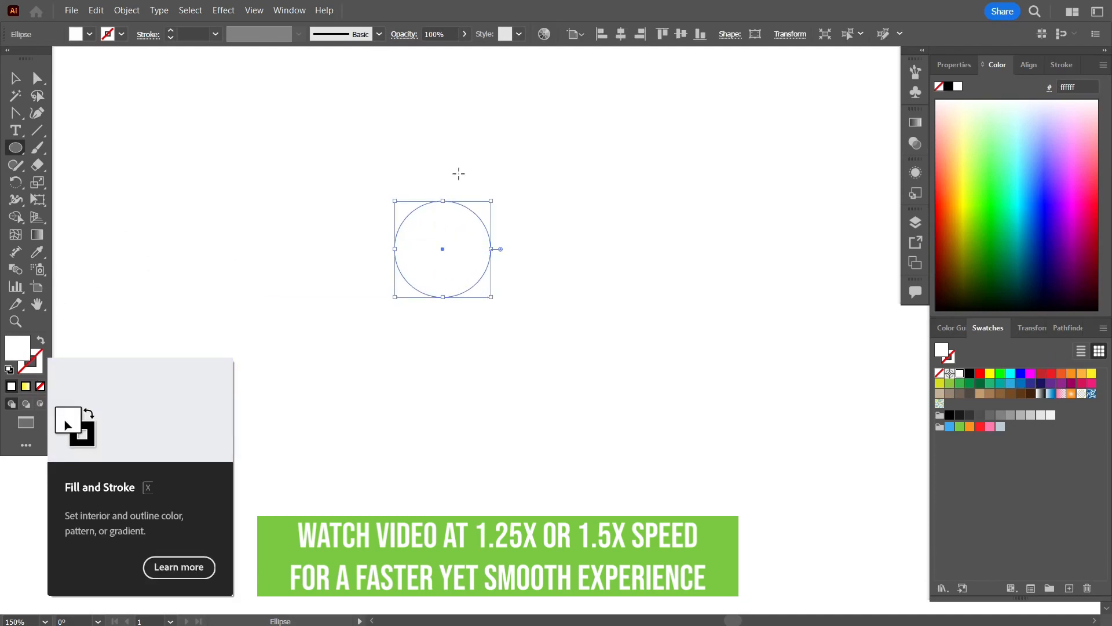
Step: Fill the circle with red ff0000 and give it a black stroke
{"action": "left_click", "coordinate": [982, 374]}
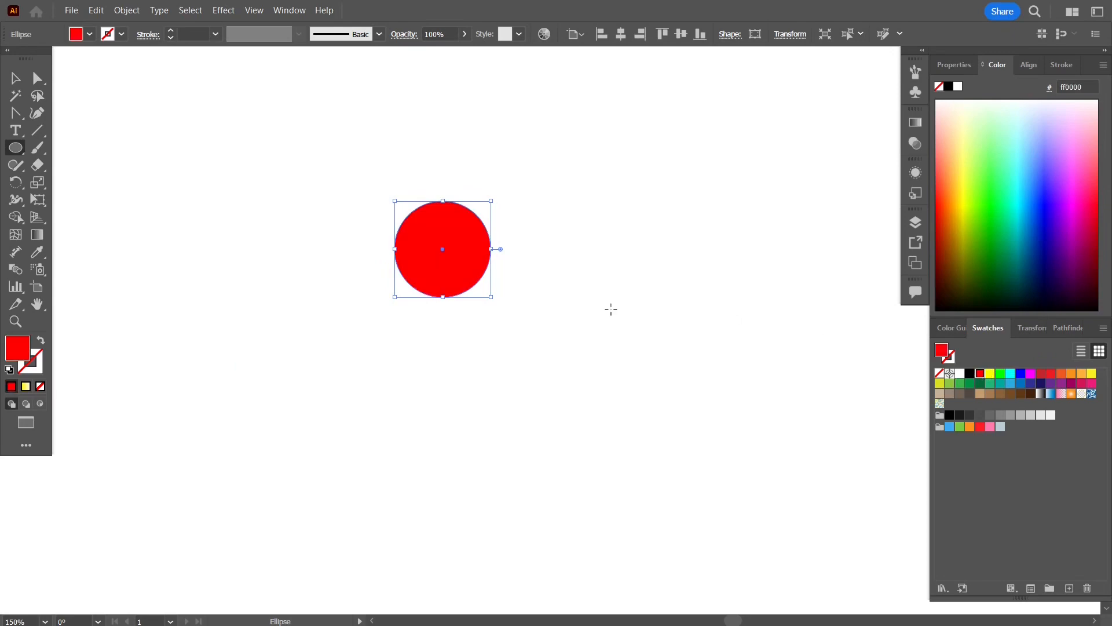
{"action": "left_click", "coordinate": [33, 370]}
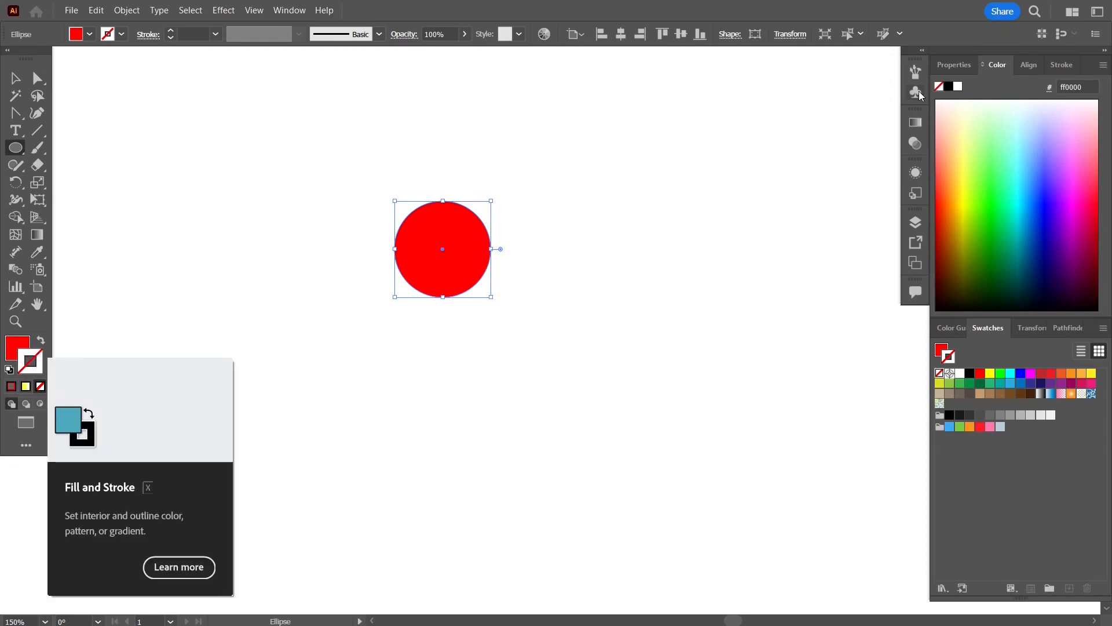
{"action": "left_click", "coordinate": [948, 89]}
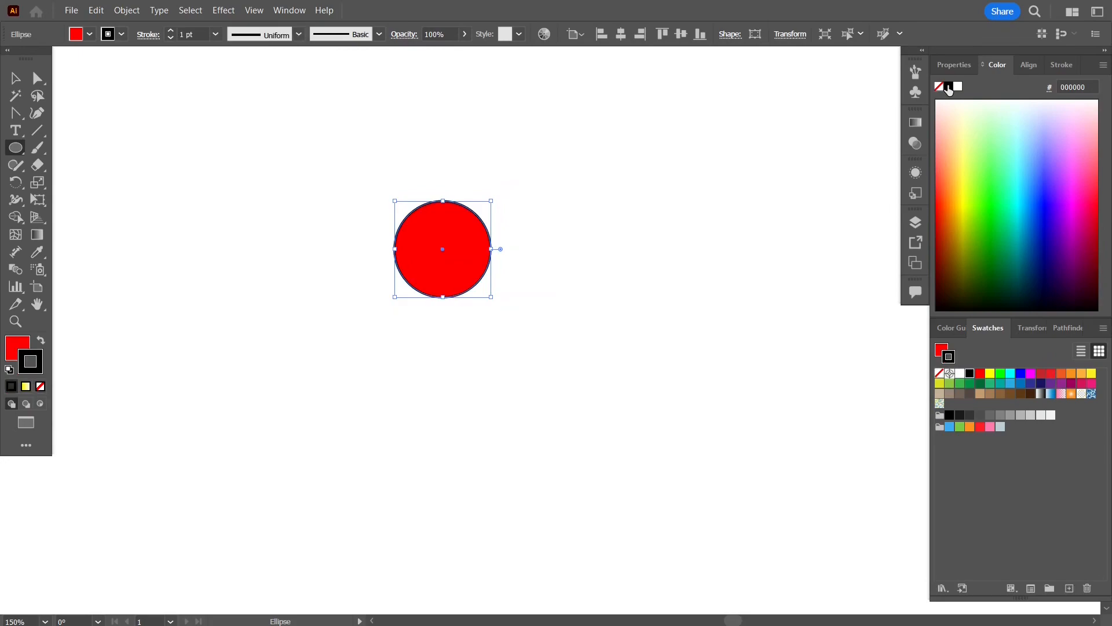
Step: Set the circle's stroke weight to 6 pt and deselect it
{"action": "left_click", "coordinate": [15, 77]}
{"action": "left_click", "coordinate": [413, 209]}
{"action": "left_click", "coordinate": [435, 230]}
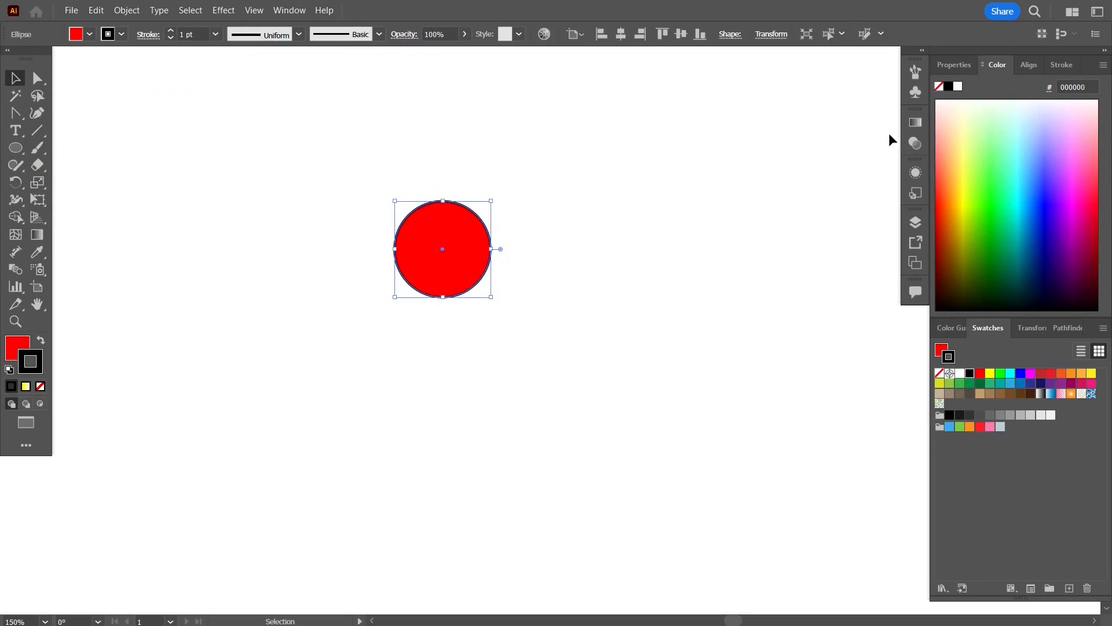
{"action": "left_click", "coordinate": [1062, 64]}
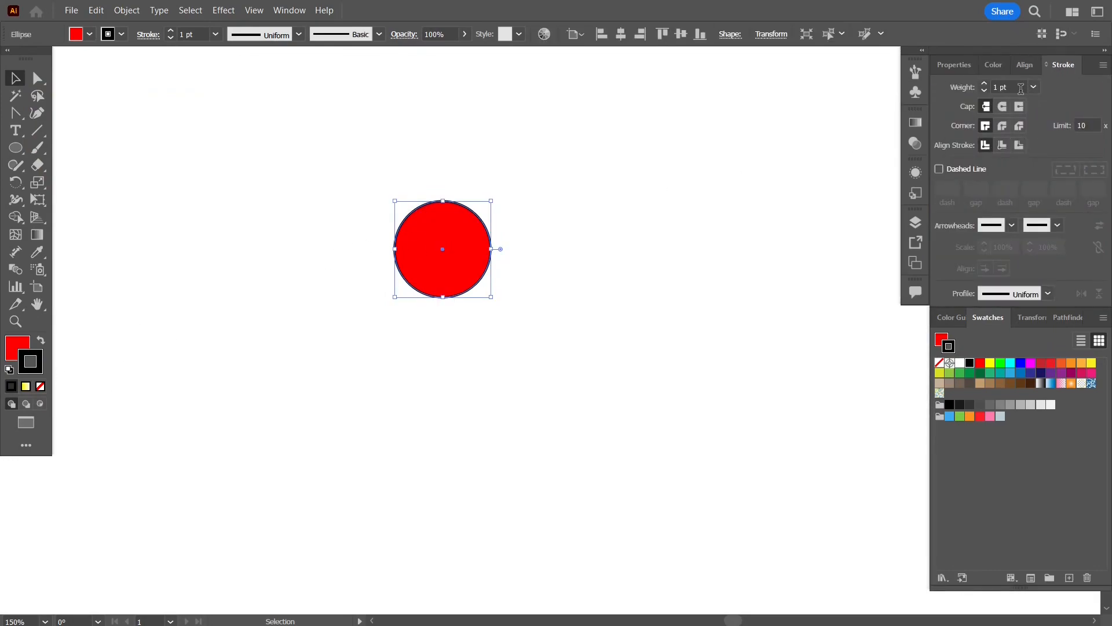
{"action": "left_click", "coordinate": [985, 84]}
{"action": "left_click", "coordinate": [984, 83]}
{"action": "left_click", "coordinate": [985, 84]}
{"action": "left_click", "coordinate": [985, 83]}
{"action": "left_click", "coordinate": [985, 84]}
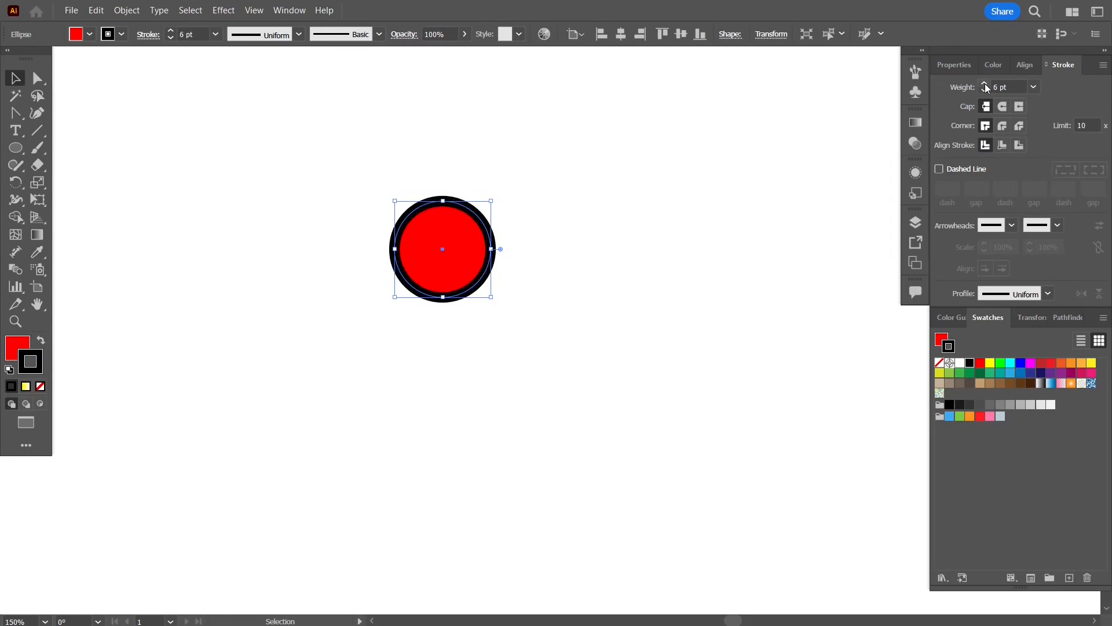
{"action": "left_click", "coordinate": [565, 342]}
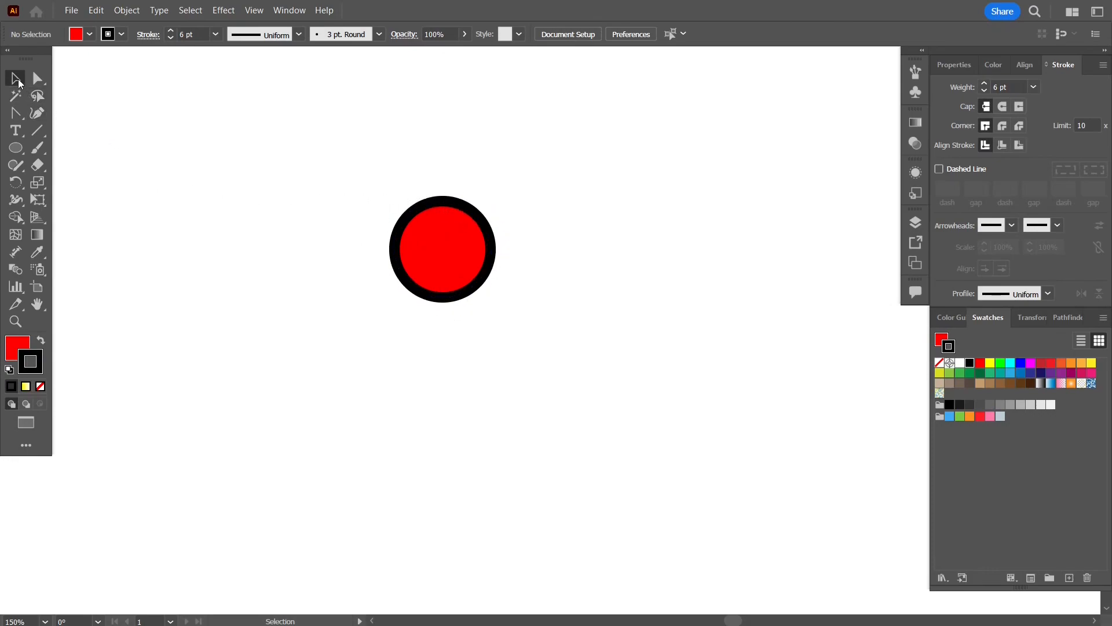
Step: Draw a rounded rectangle larger than the circle over it and send it backward behind the circle
{"action": "left_click", "coordinate": [24, 155]}
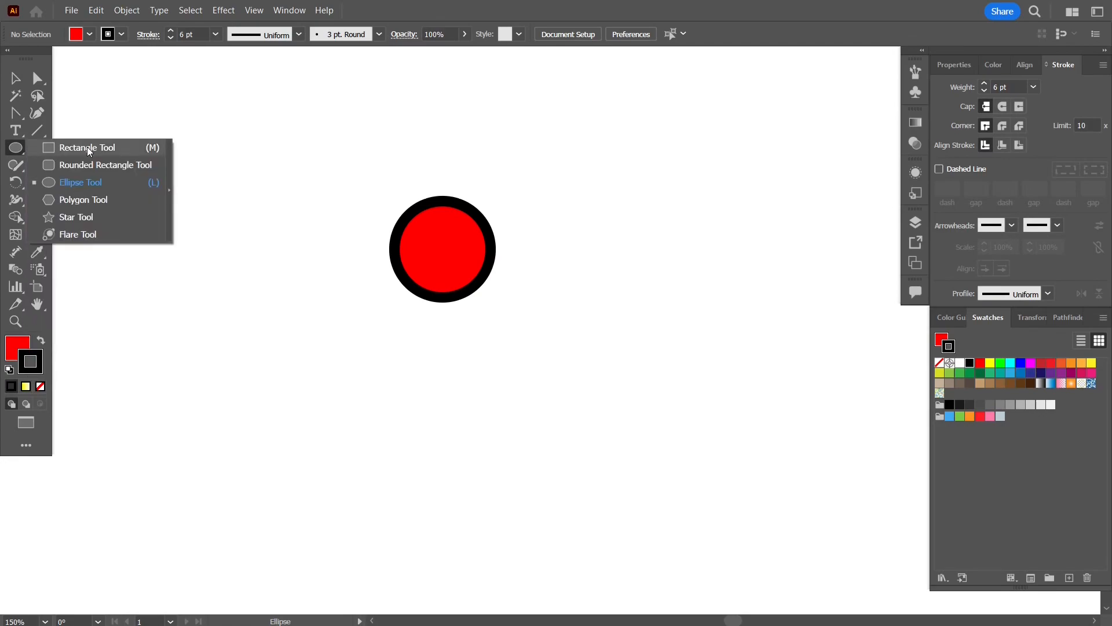
{"action": "left_click", "coordinate": [80, 182]}
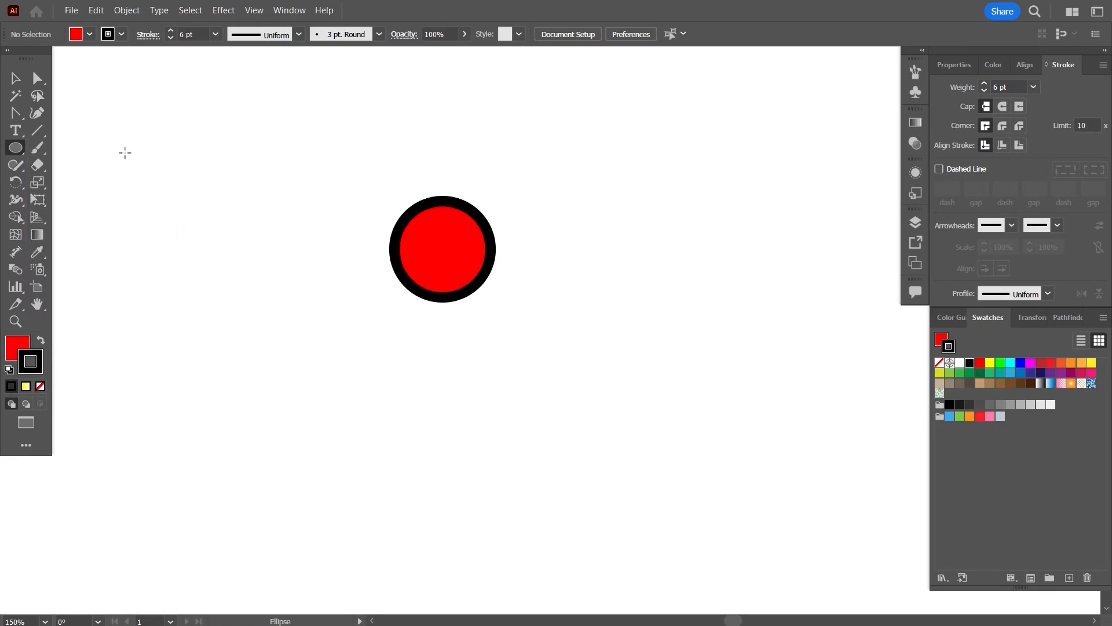
{"action": "left_click", "coordinate": [19, 154]}
{"action": "left_click", "coordinate": [62, 167]}
{"action": "left_click_drag", "start_coordinate": [333, 155], "coordinate": [568, 370]}
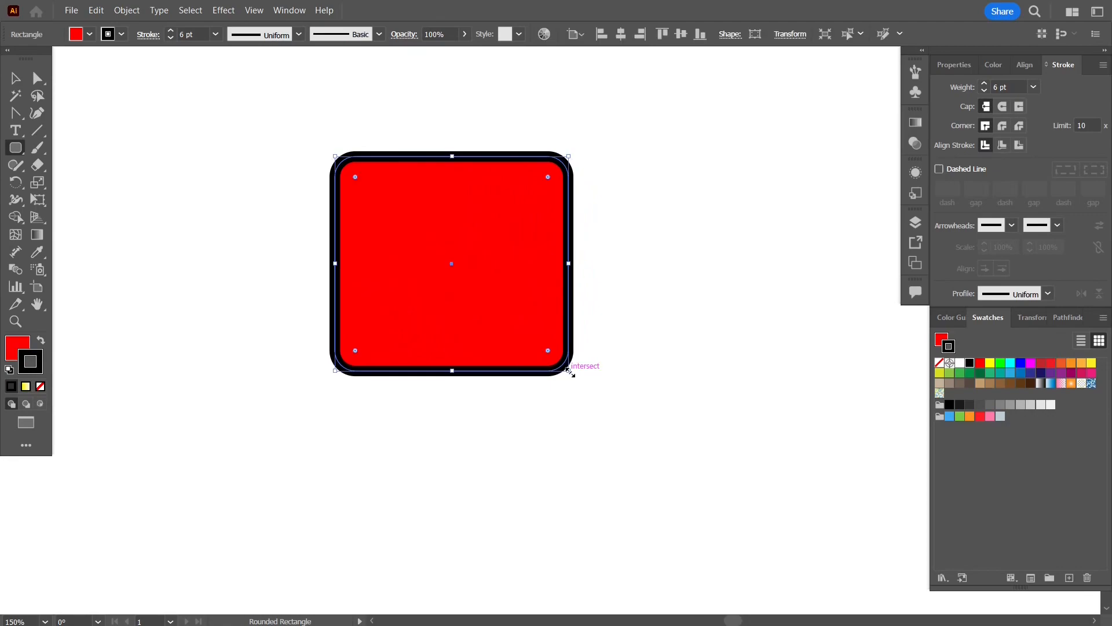
{"action": "key", "text": "ctrl+["}
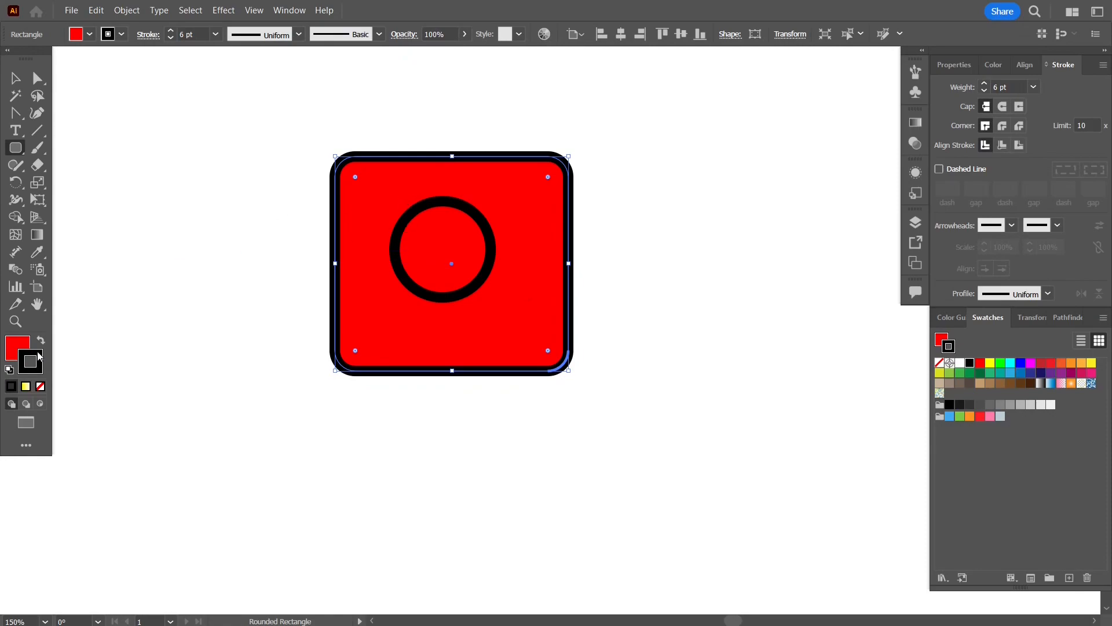
Step: Remove the rounded rectangle's stroke and fill it with light pink ffaff7
{"action": "left_click", "coordinate": [41, 387]}
{"action": "left_click", "coordinate": [20, 343]}
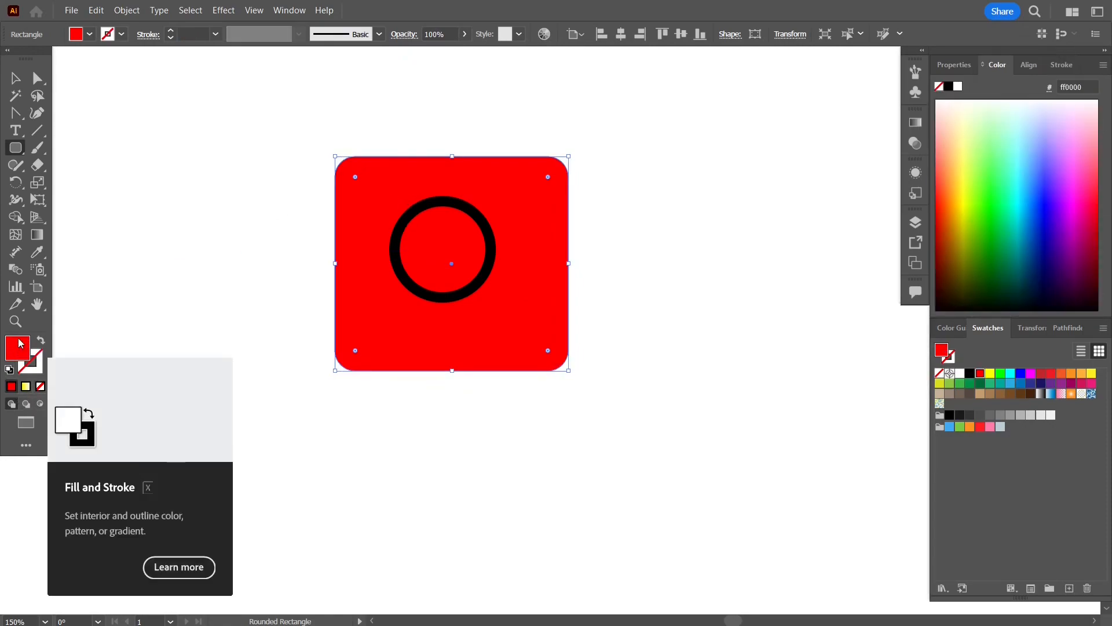
{"action": "left_click", "coordinate": [1071, 143]}
{"action": "left_click", "coordinate": [1081, 127]}
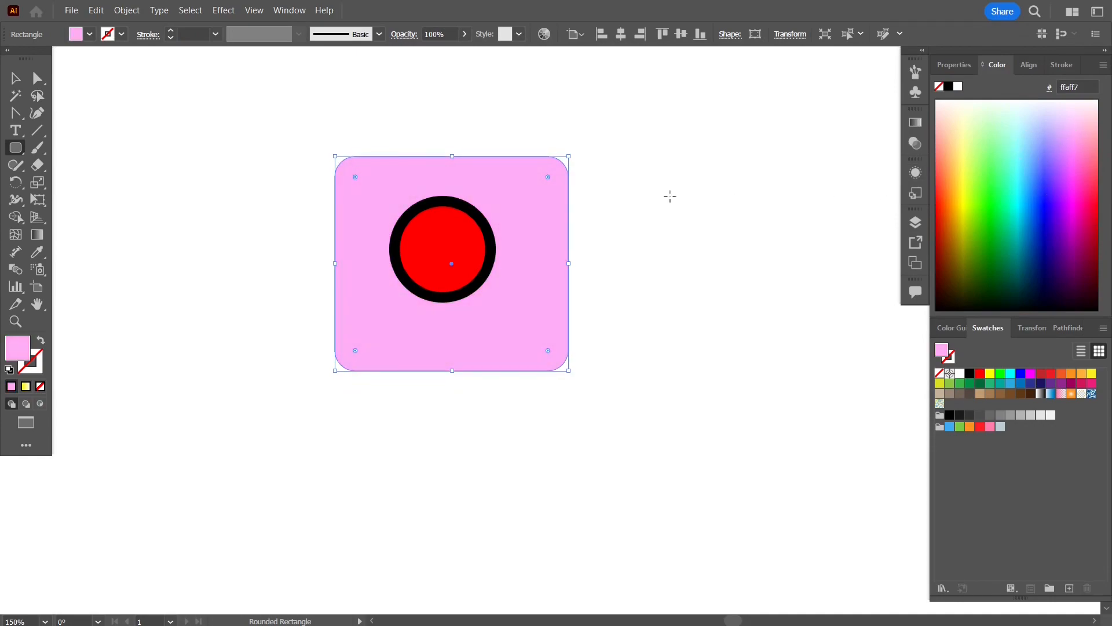
Step: Move the red circle to the centre of the pink rounded rectangle and leave the circle selected
{"action": "left_click", "coordinate": [16, 77]}
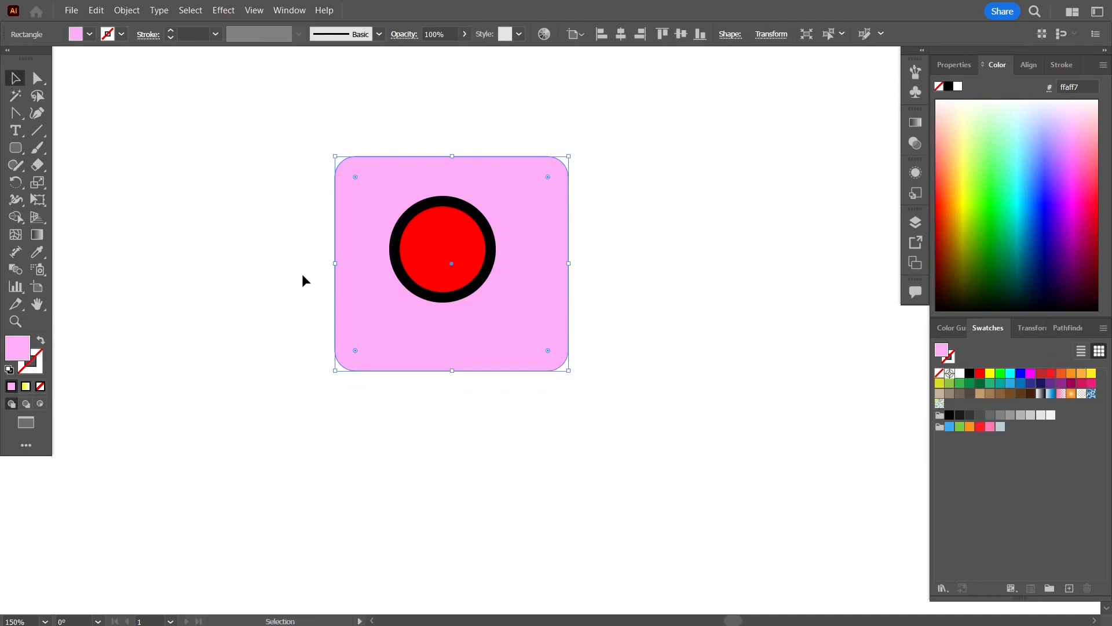
{"action": "left_click_drag", "start_coordinate": [452, 292], "coordinate": [464, 306]}
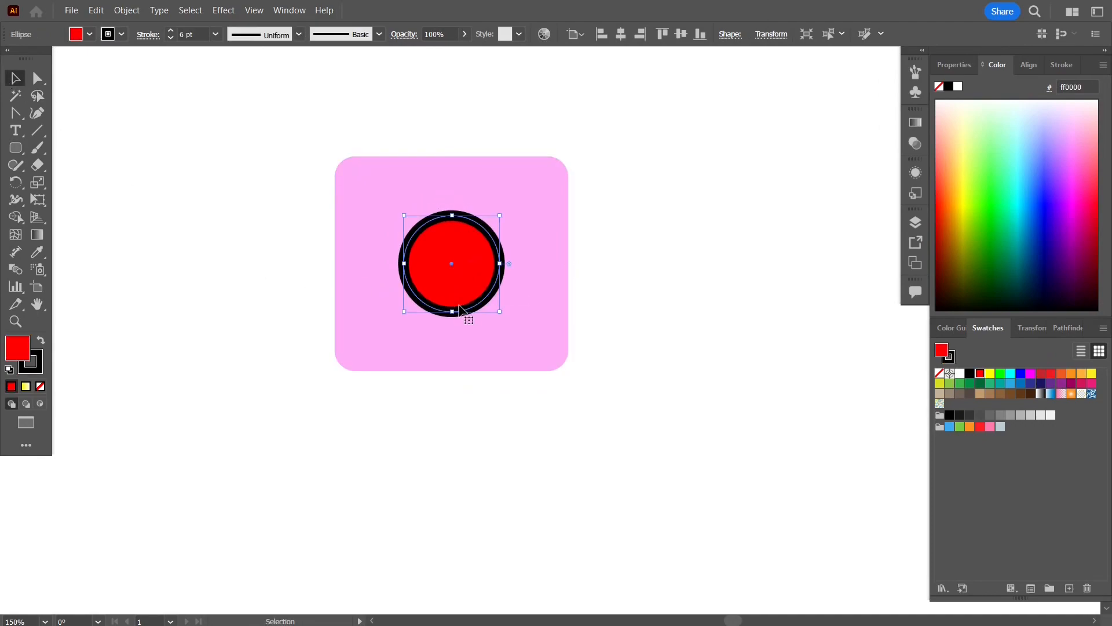
{"action": "left_click", "coordinate": [690, 266]}
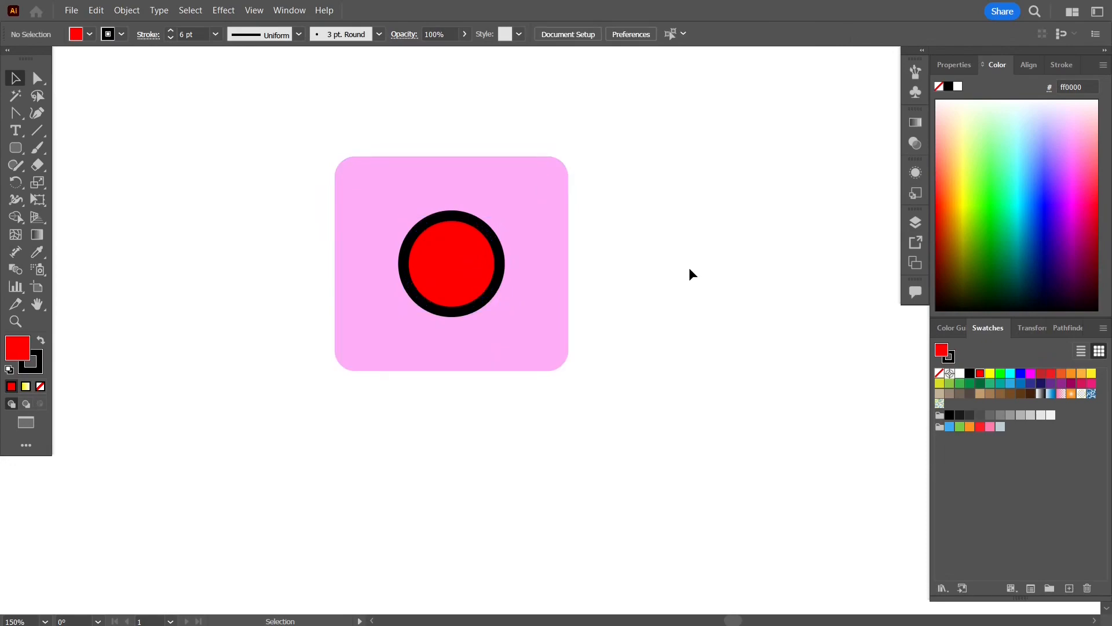
{"action": "left_click", "coordinate": [483, 229]}
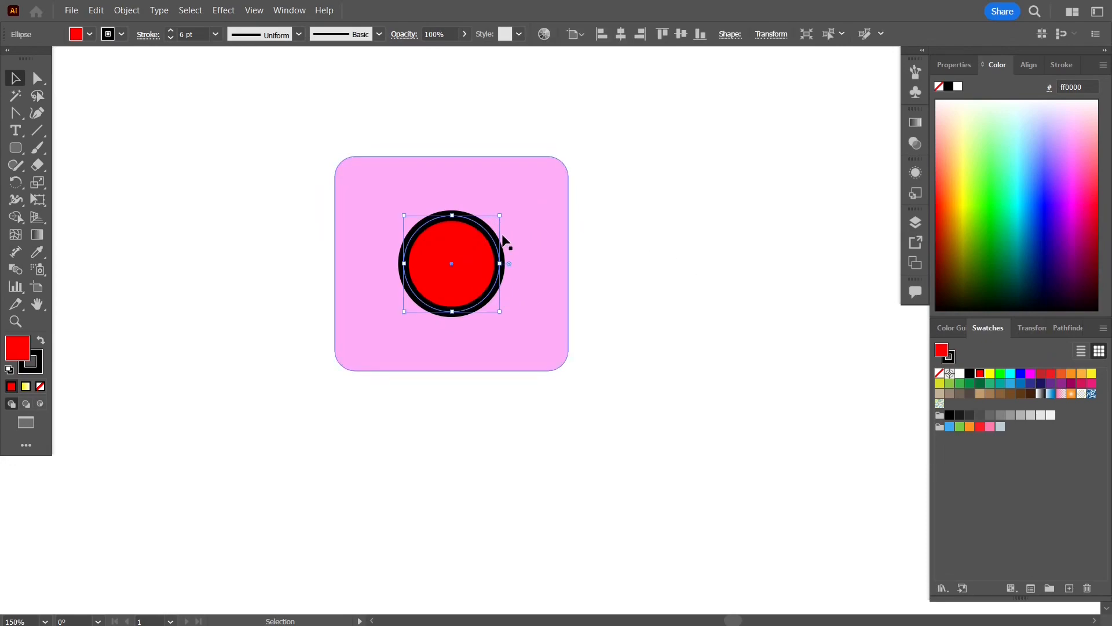
{"action": "scroll", "coordinate": [487, 249], "scroll_direction": "up", "scroll_amount": 2}
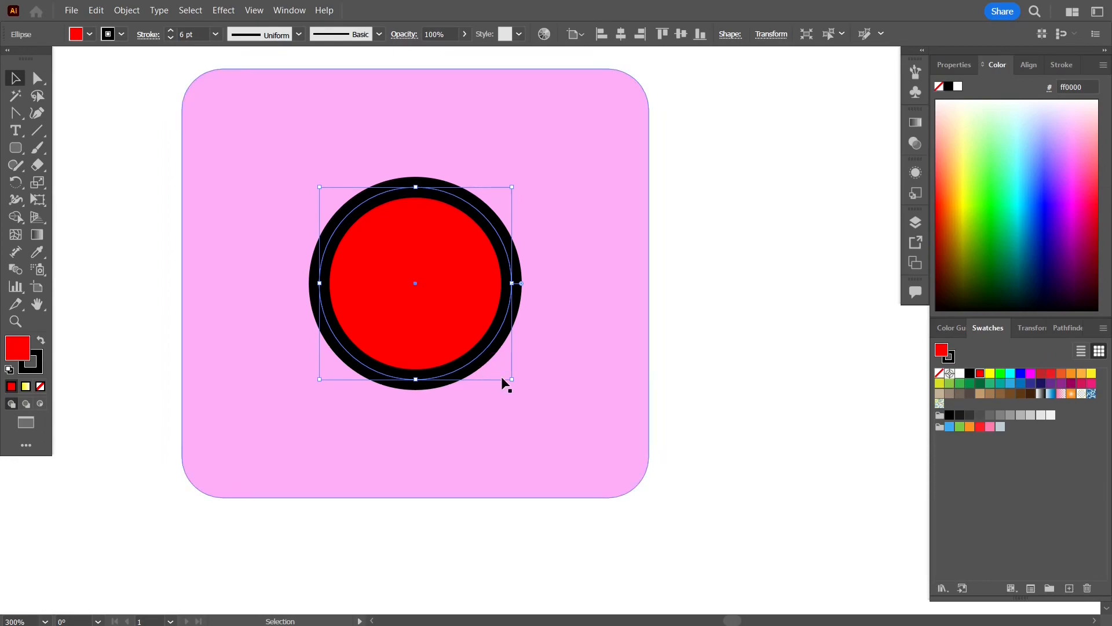
{"action": "left_click", "coordinate": [37, 148]}
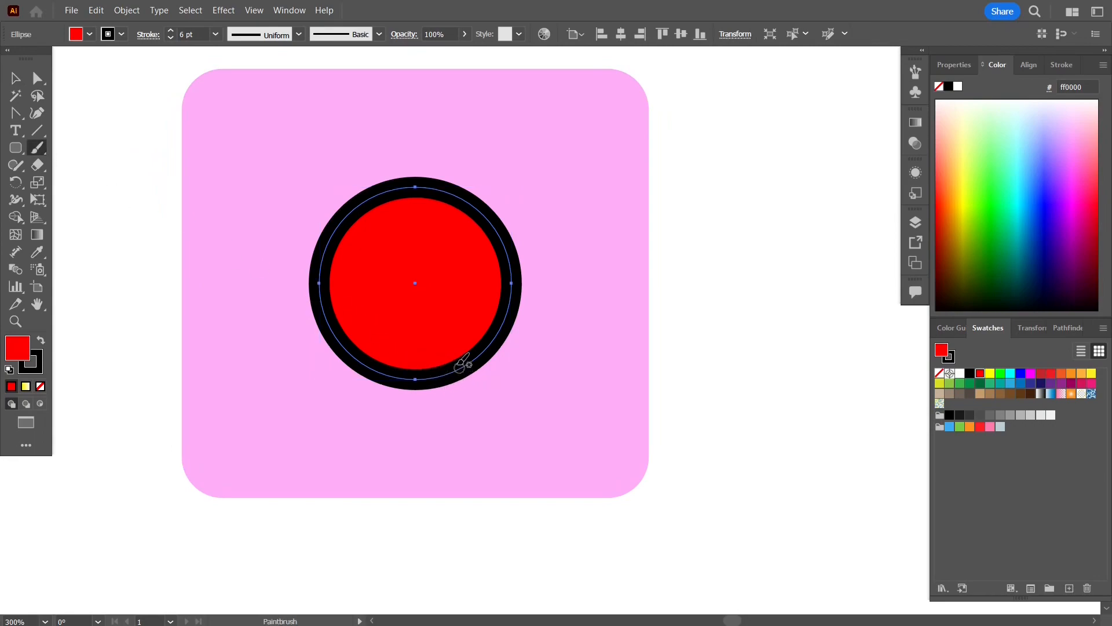
{"action": "mouse_move", "coordinate": [457, 352]}
{"action": "left_mouse_down"}
{"action": "mouse_move", "coordinate": [446, 382]}
{"action": "mouse_move", "coordinate": [468, 384]}
{"action": "mouse_move", "coordinate": [457, 348]}
{"action": "left_mouse_up"}
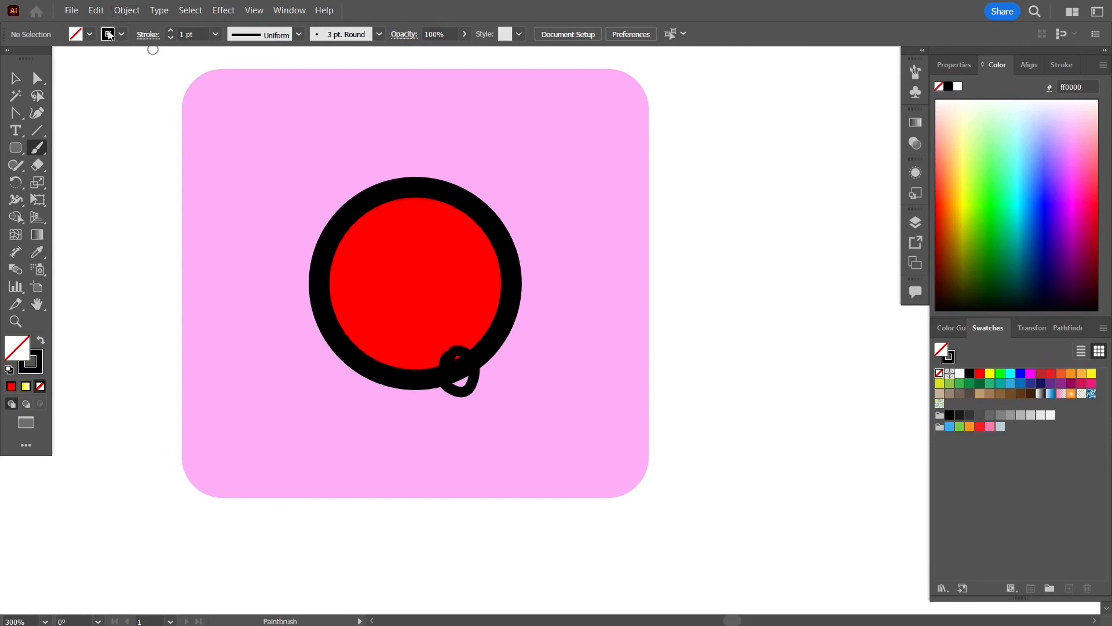
{"action": "left_click_drag", "start_coordinate": [497, 346], "coordinate": [520, 373]}
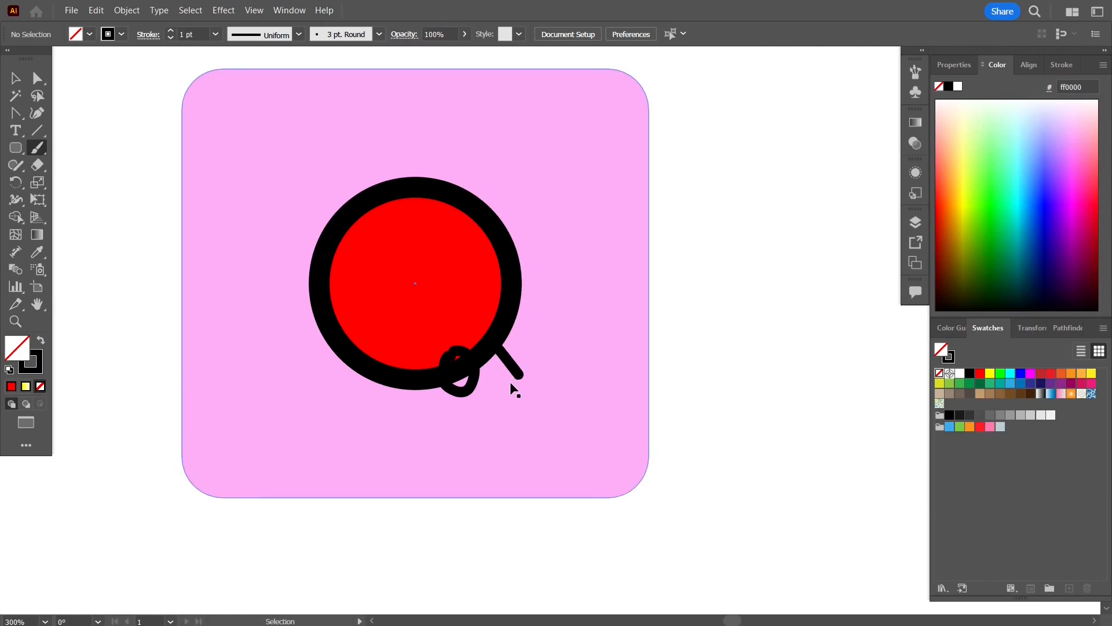
{"action": "key", "text": "ctrl+z"}
{"action": "key", "text": "ctrl+z"}
Step: Align the red circle's 6 pt stroke to the outside of its path
{"action": "left_click", "coordinate": [19, 74]}
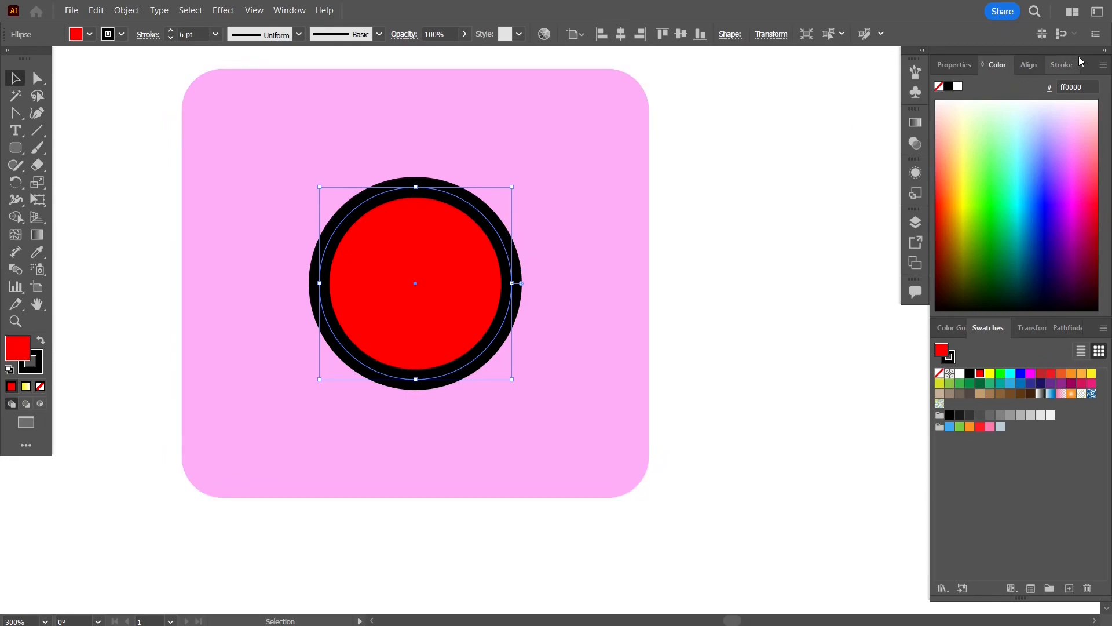
{"action": "left_click", "coordinate": [1063, 66]}
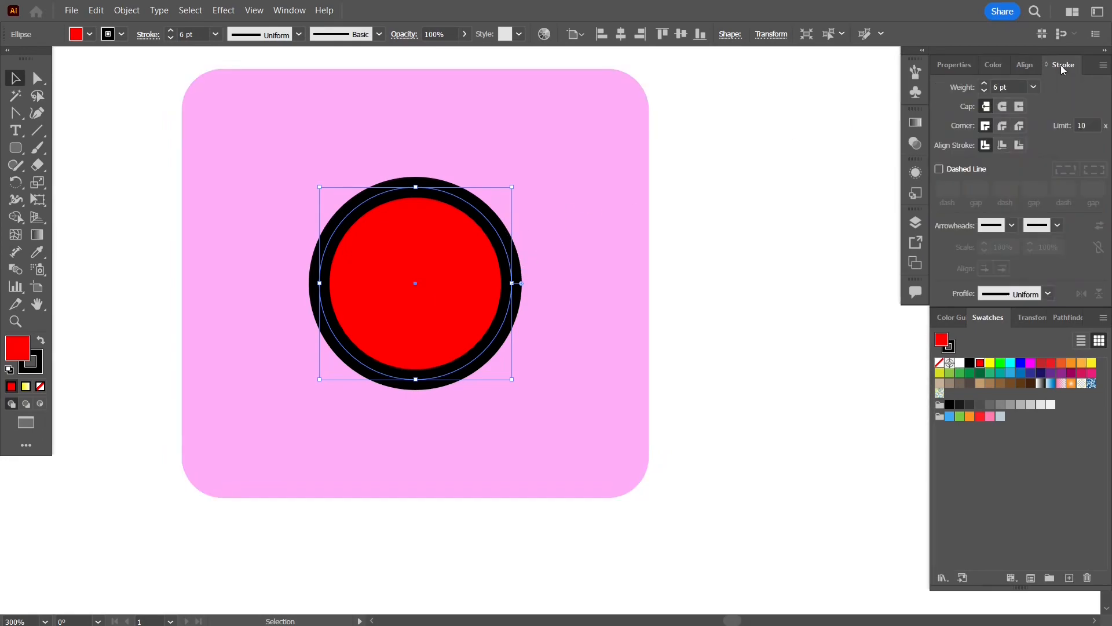
{"action": "left_click", "coordinate": [1022, 145]}
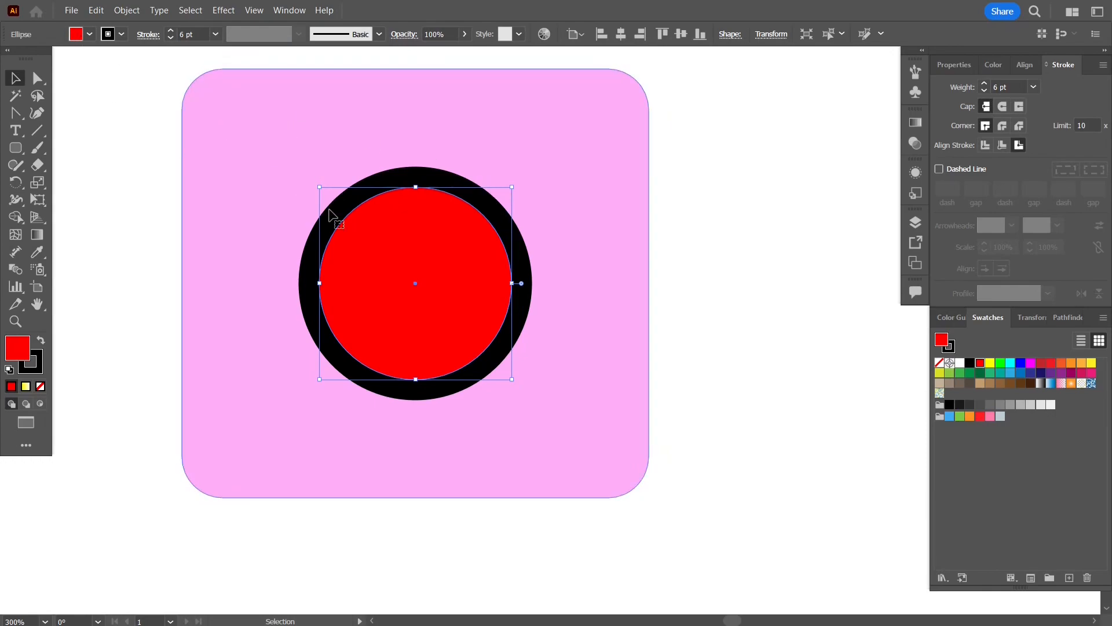
{"action": "left_click", "coordinate": [127, 10]}
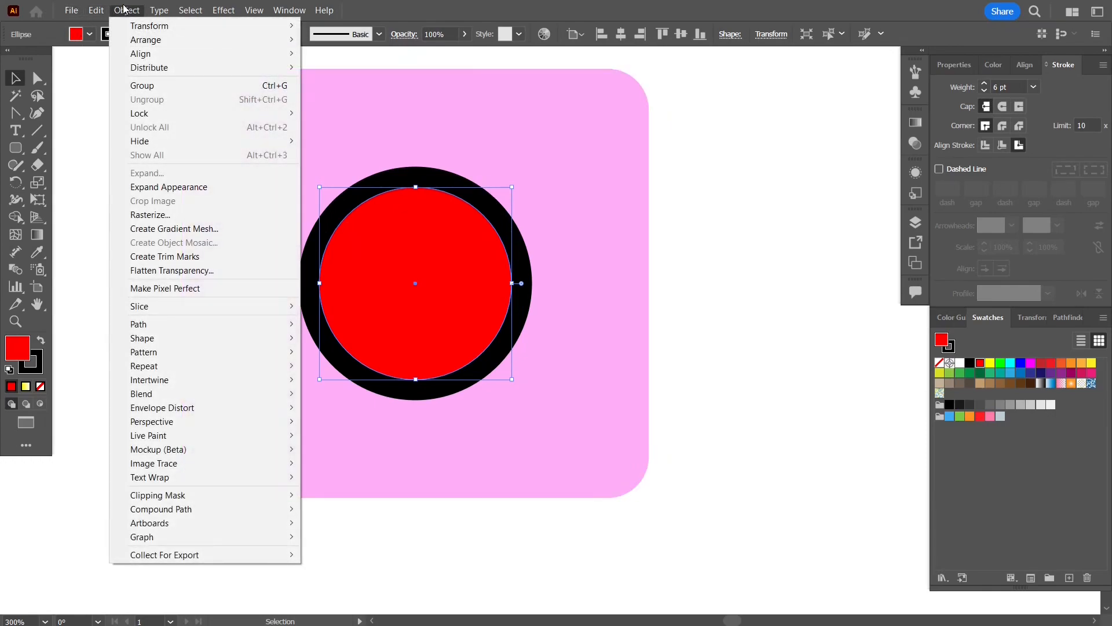
{"action": "mouse_move", "coordinate": [253, 324]}
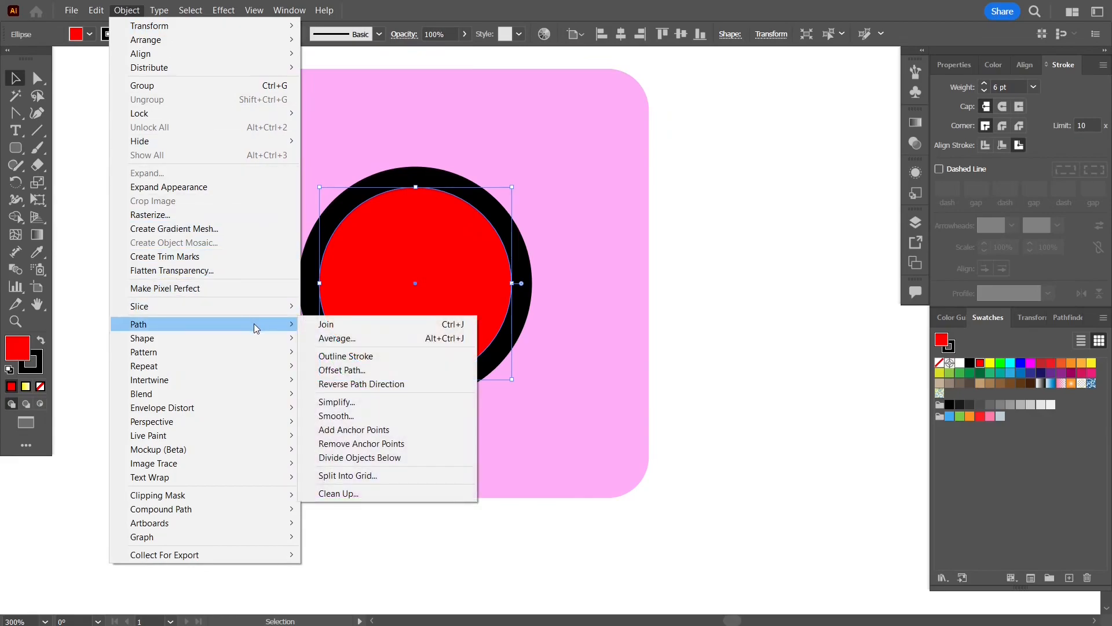
{"action": "left_click", "coordinate": [727, 110]}
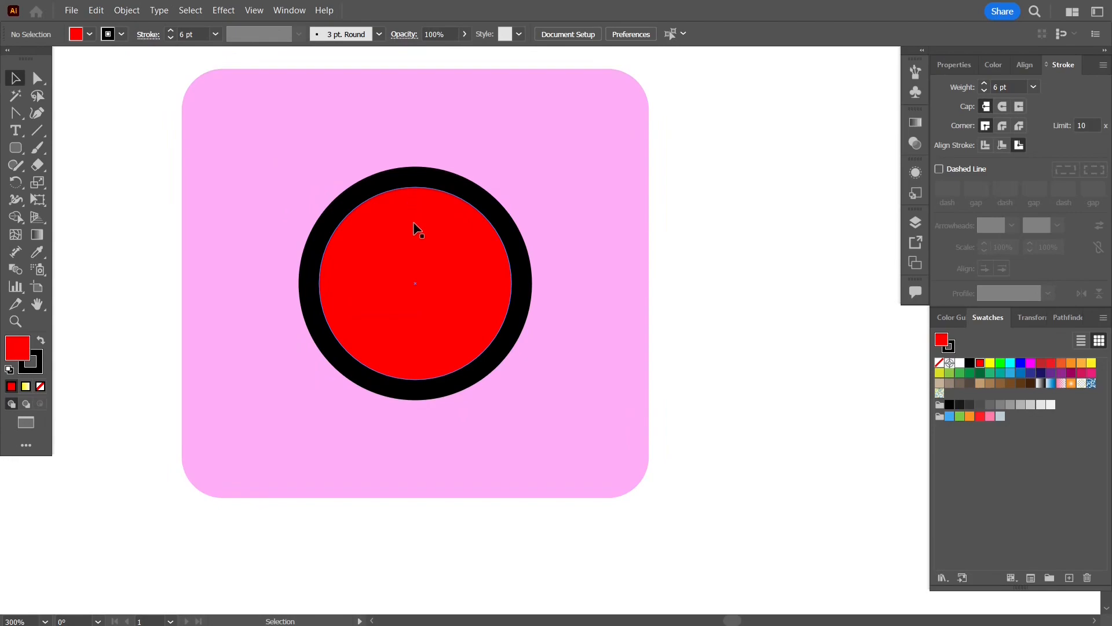
{"action": "left_click", "coordinate": [453, 201]}
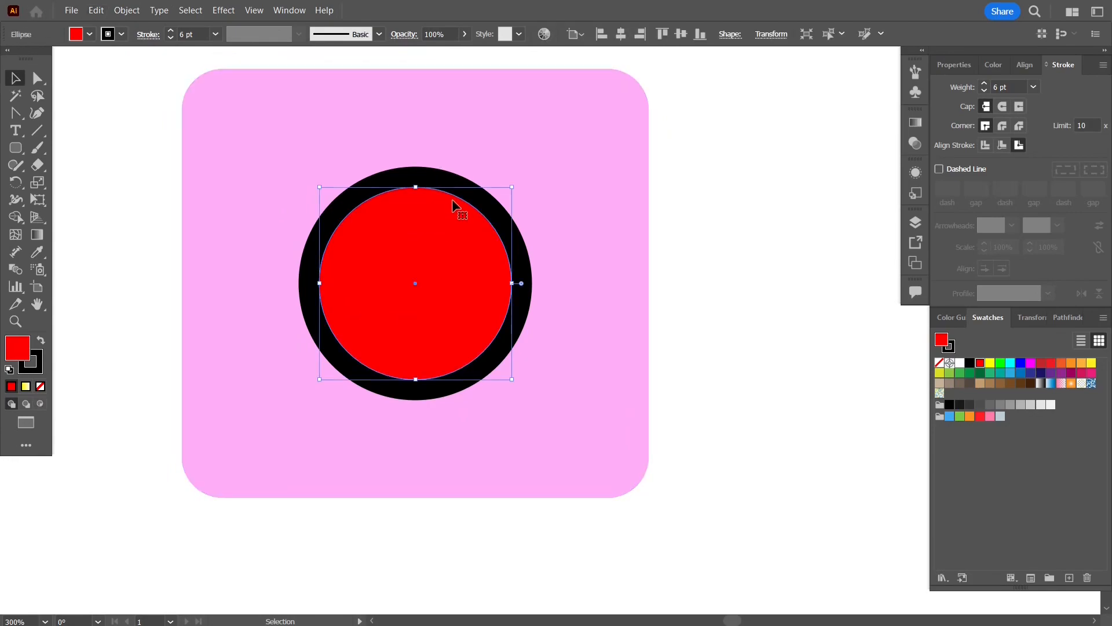
Step: Offset the red circle's path by 6 px with Miter joins and colour the new circle's stroke yellow f9ff70
{"action": "left_click", "coordinate": [135, 11]}
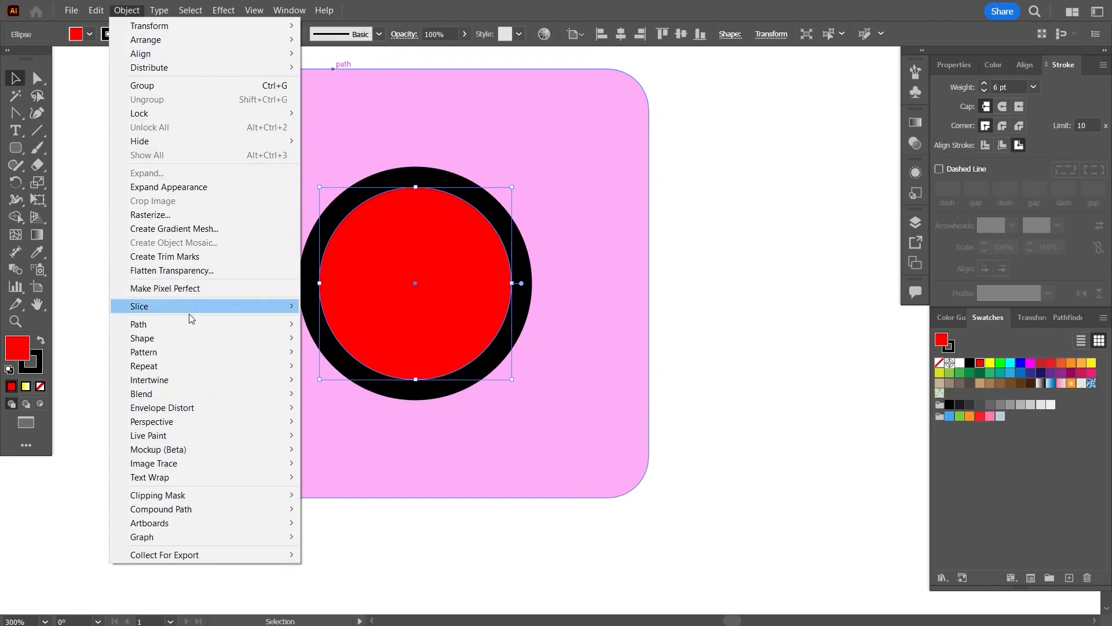
{"action": "mouse_move", "coordinate": [179, 355]}
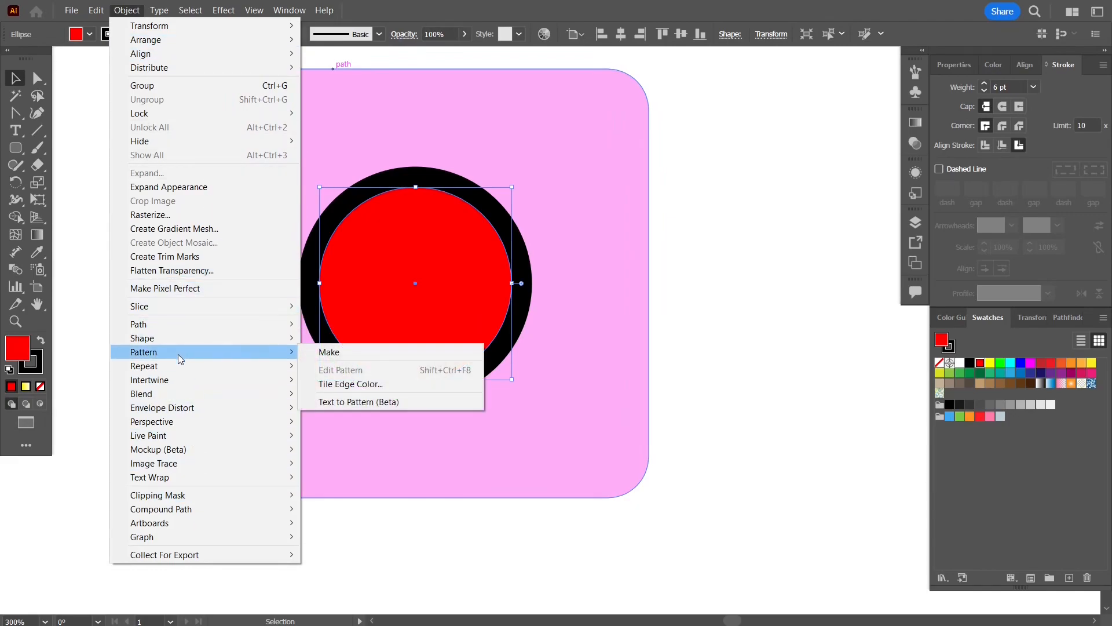
{"action": "mouse_move", "coordinate": [175, 395]}
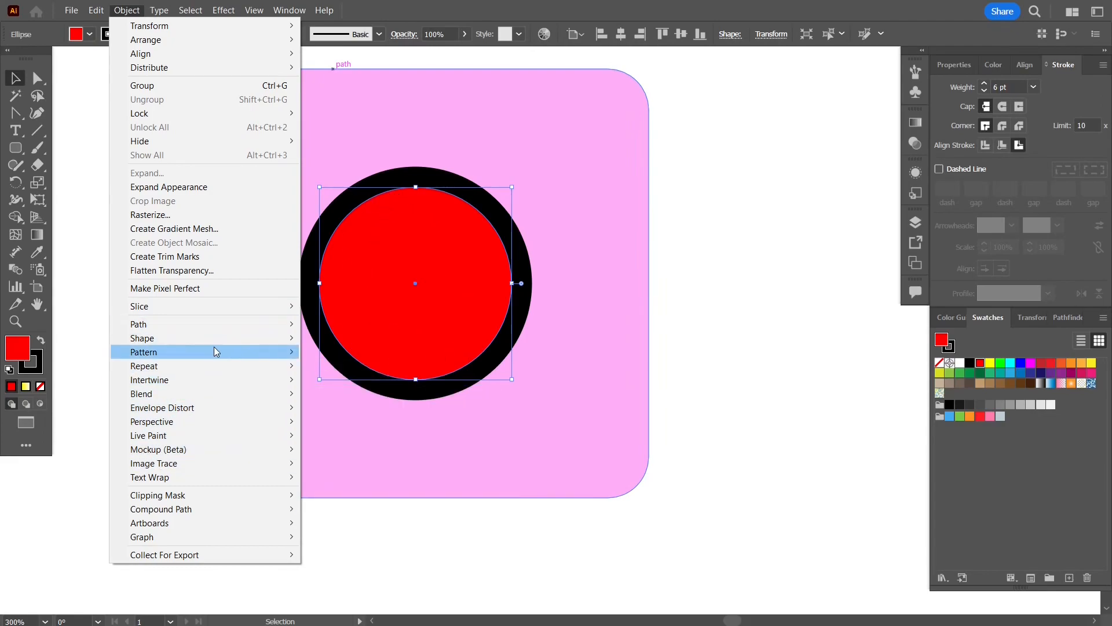
{"action": "mouse_move", "coordinate": [201, 324]}
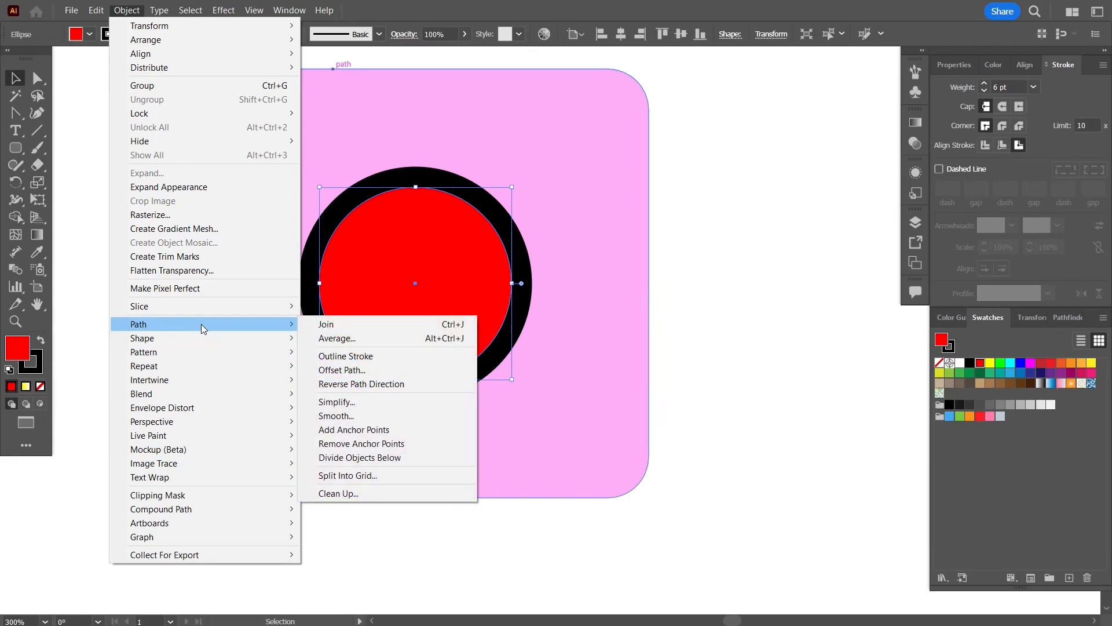
{"action": "left_click", "coordinate": [384, 370]}
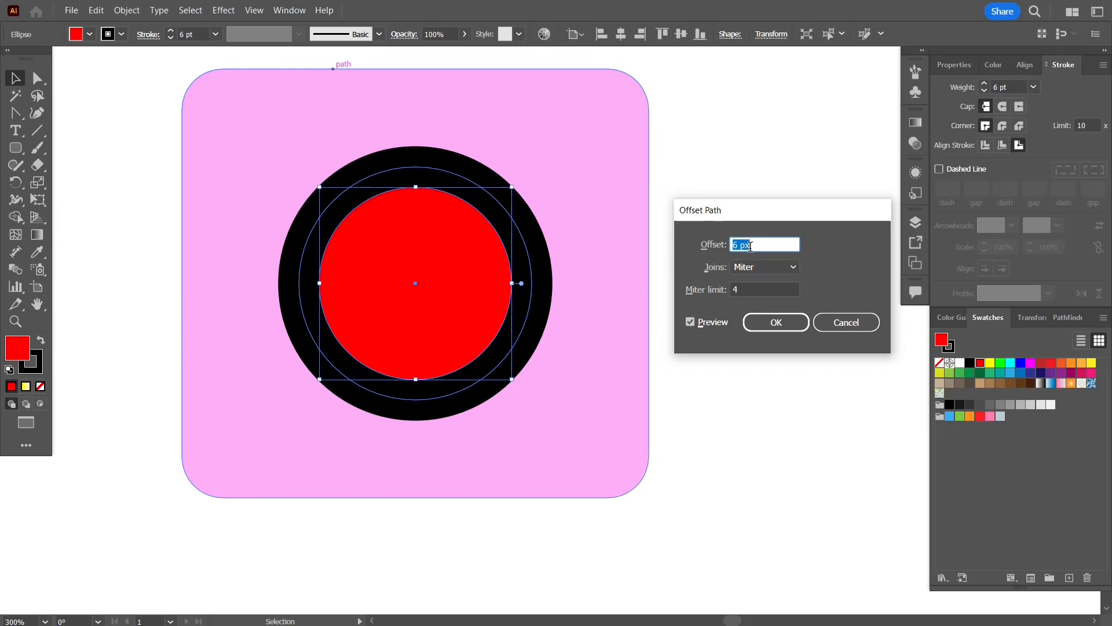
{"action": "left_click_drag", "start_coordinate": [823, 215], "coordinate": [797, 173]}
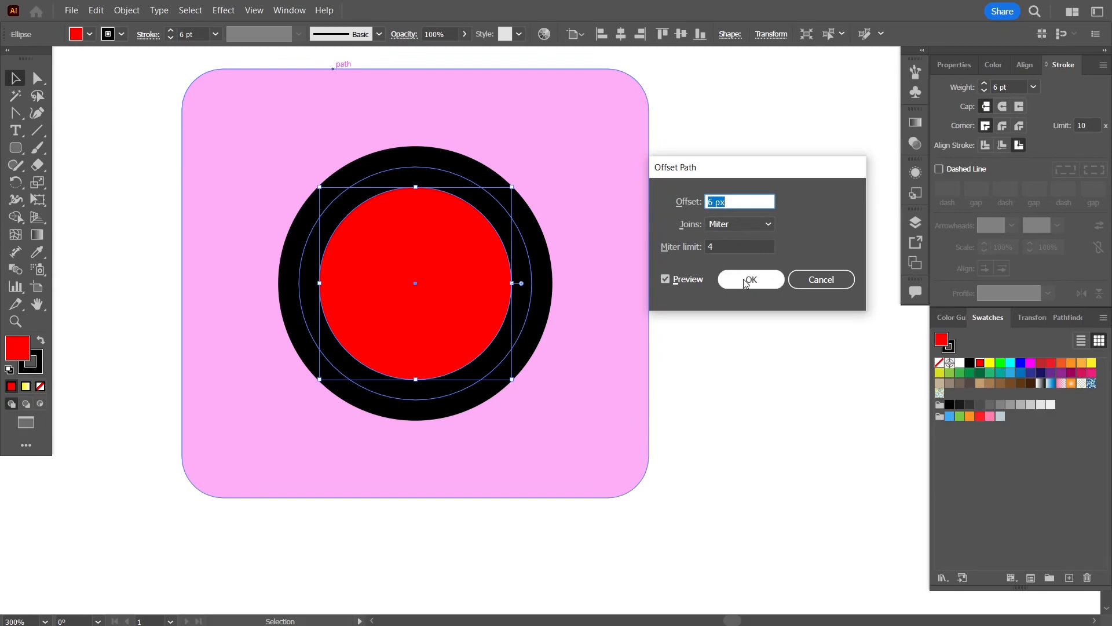
{"action": "left_click", "coordinate": [738, 224]}
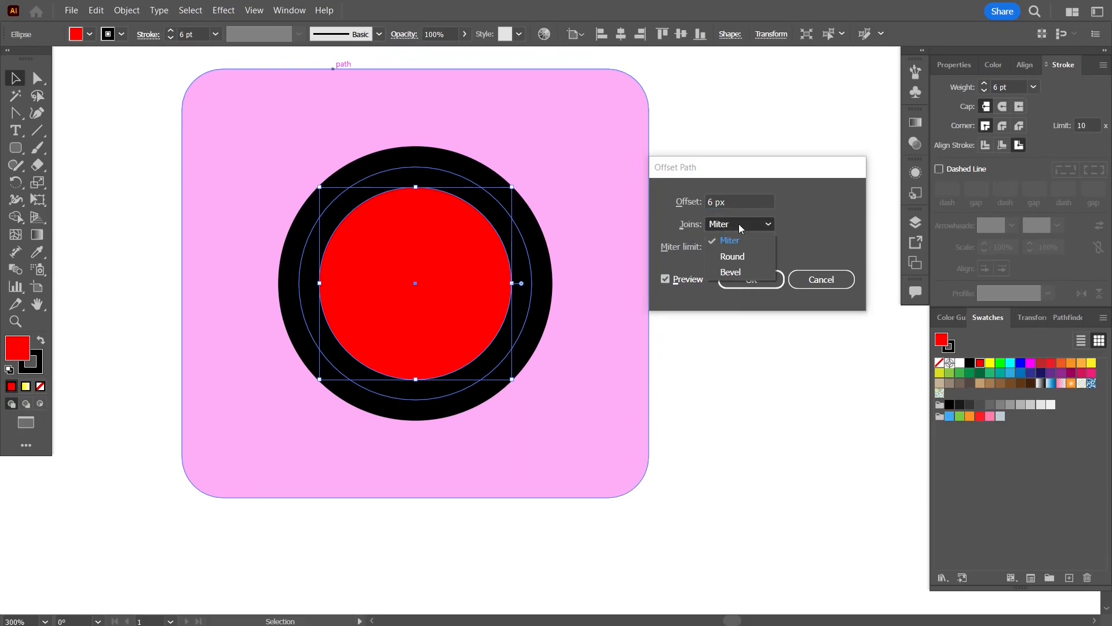
{"action": "left_click", "coordinate": [814, 215]}
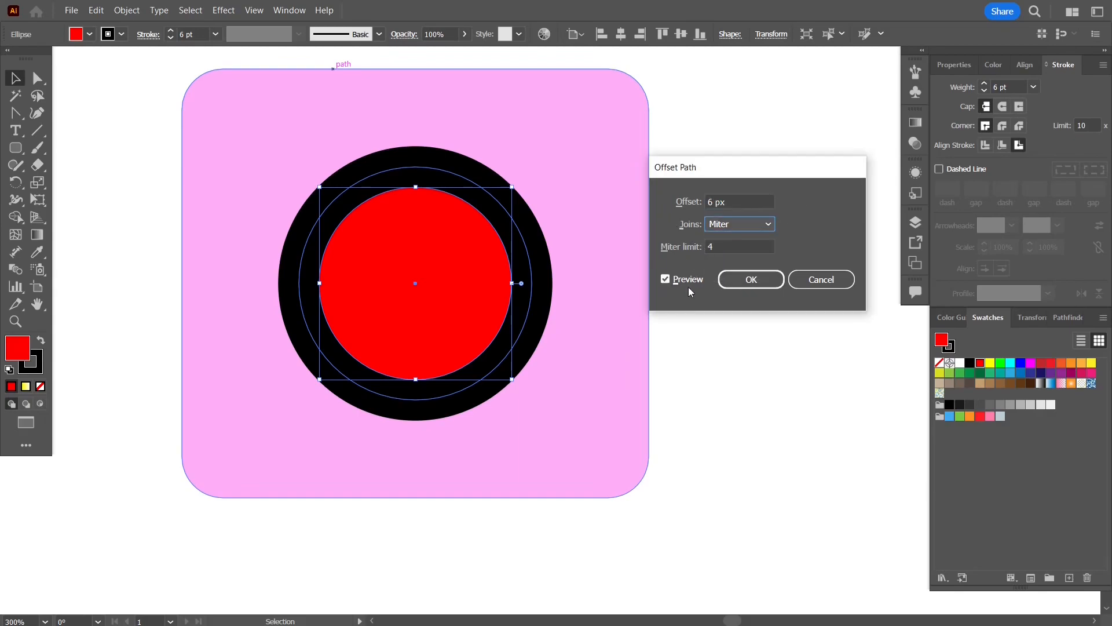
{"action": "left_click", "coordinate": [751, 281]}
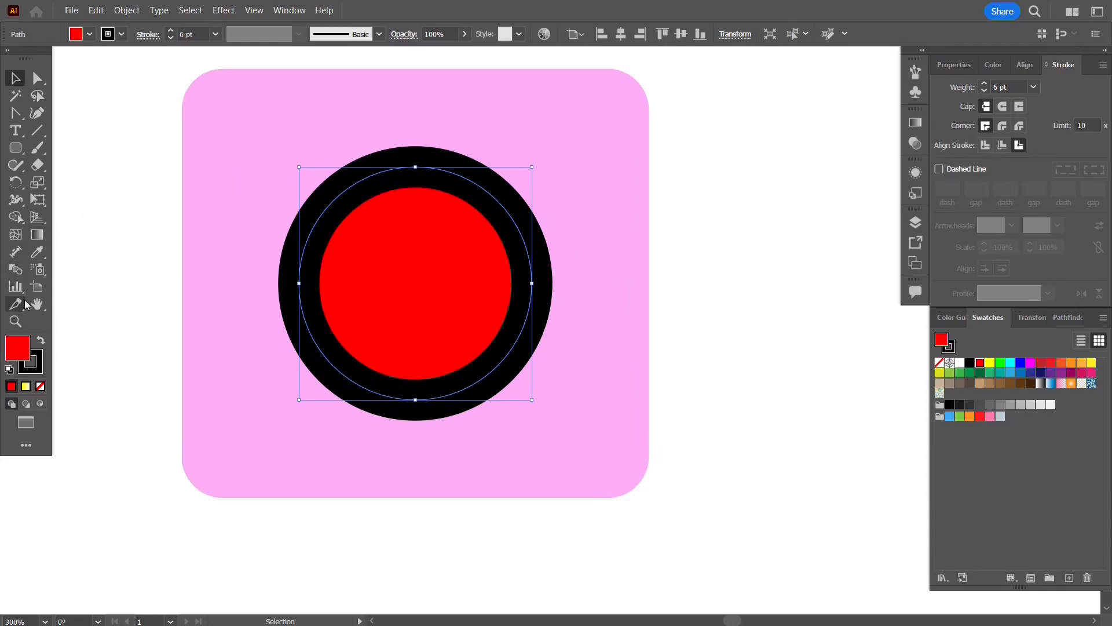
{"action": "left_click", "coordinate": [36, 366]}
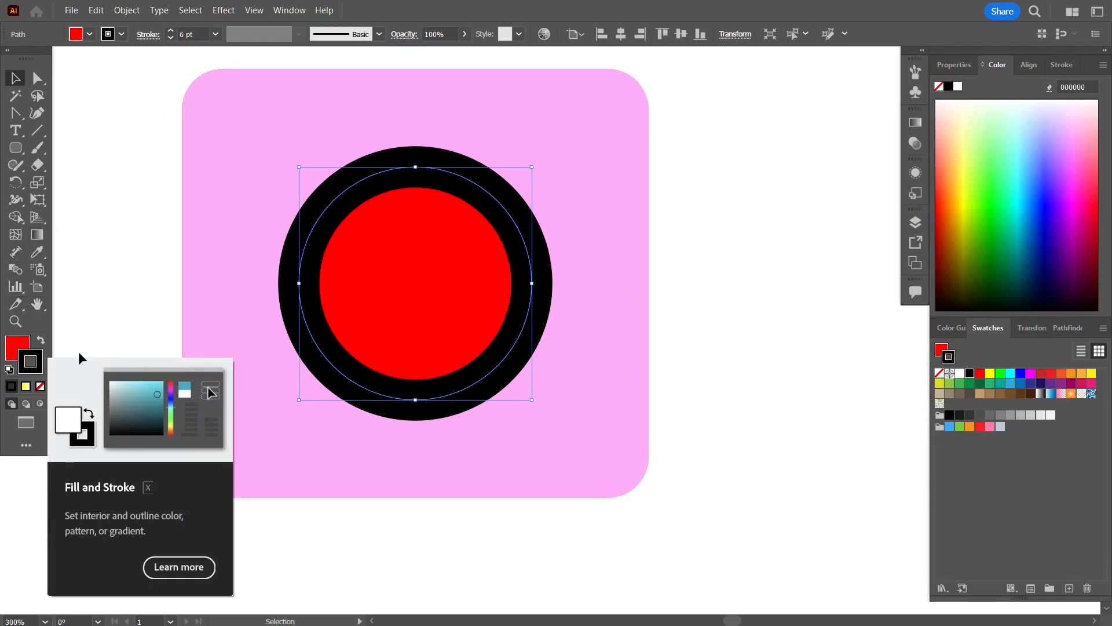
{"action": "left_click", "coordinate": [965, 149]}
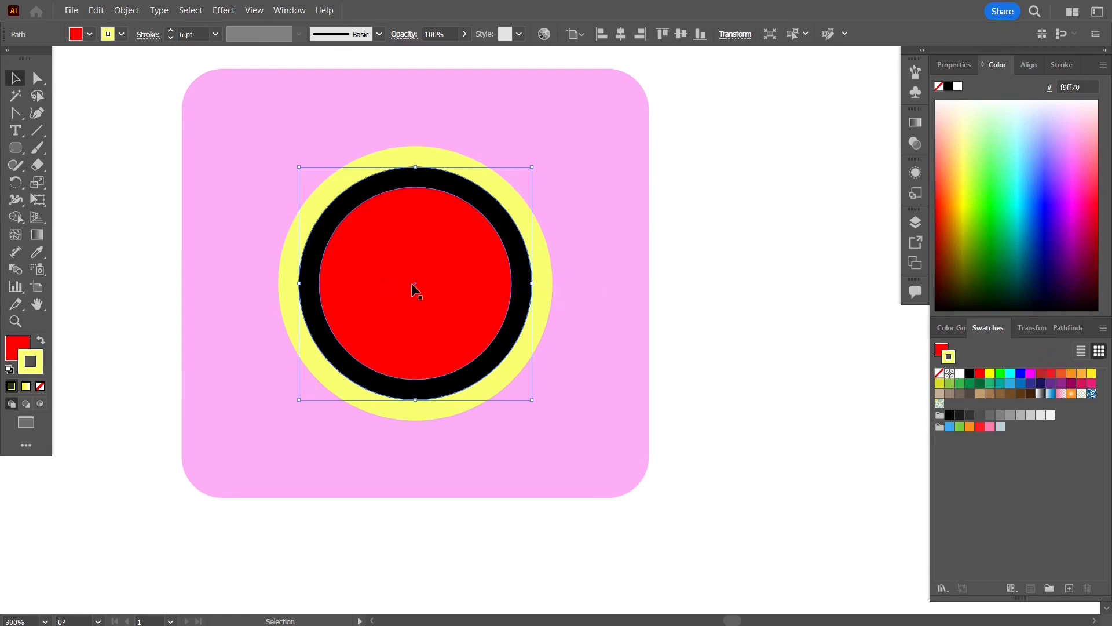
Step: Move the yellow-stroked offset circle away from the red circle as a test, undoing each move
{"action": "left_click_drag", "start_coordinate": [546, 290], "coordinate": [572, 322]}
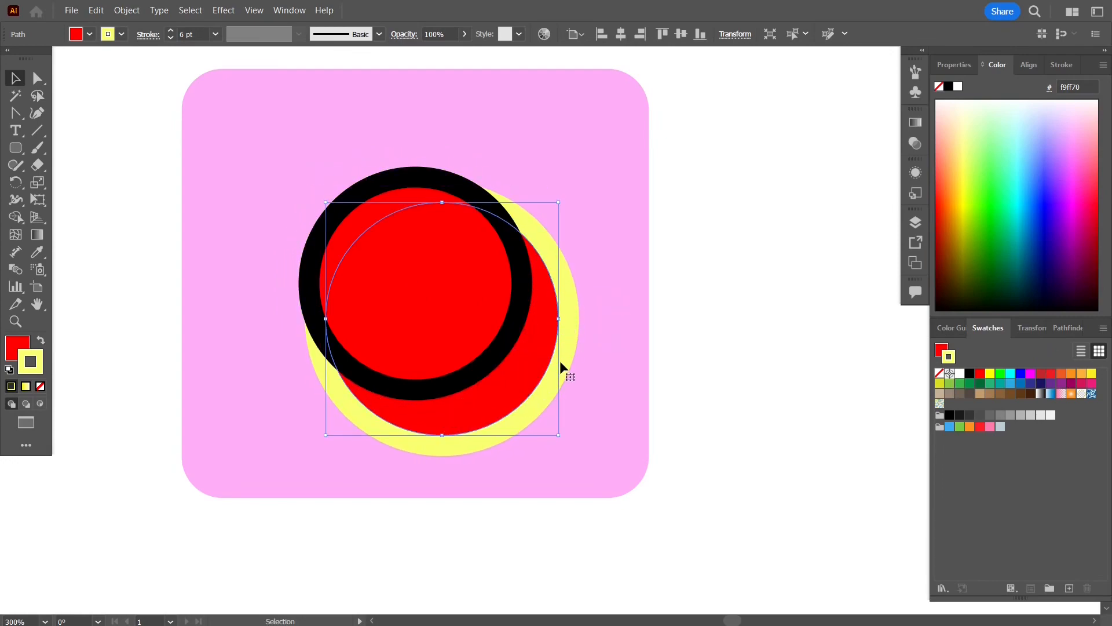
{"action": "key", "text": "ctrl+z"}
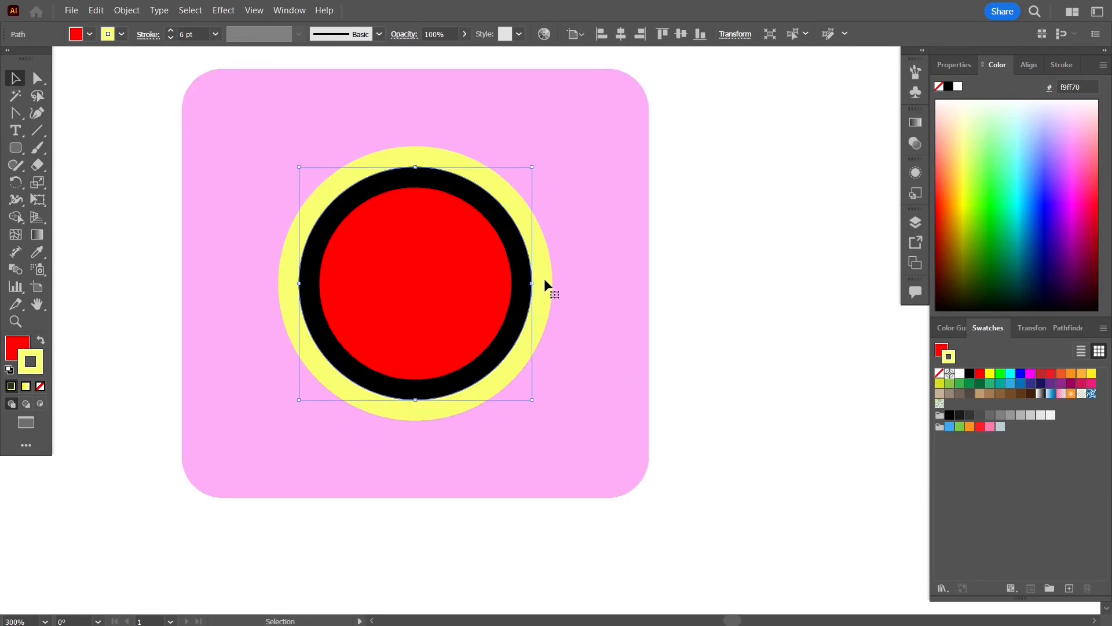
{"action": "left_click", "coordinate": [483, 279]}
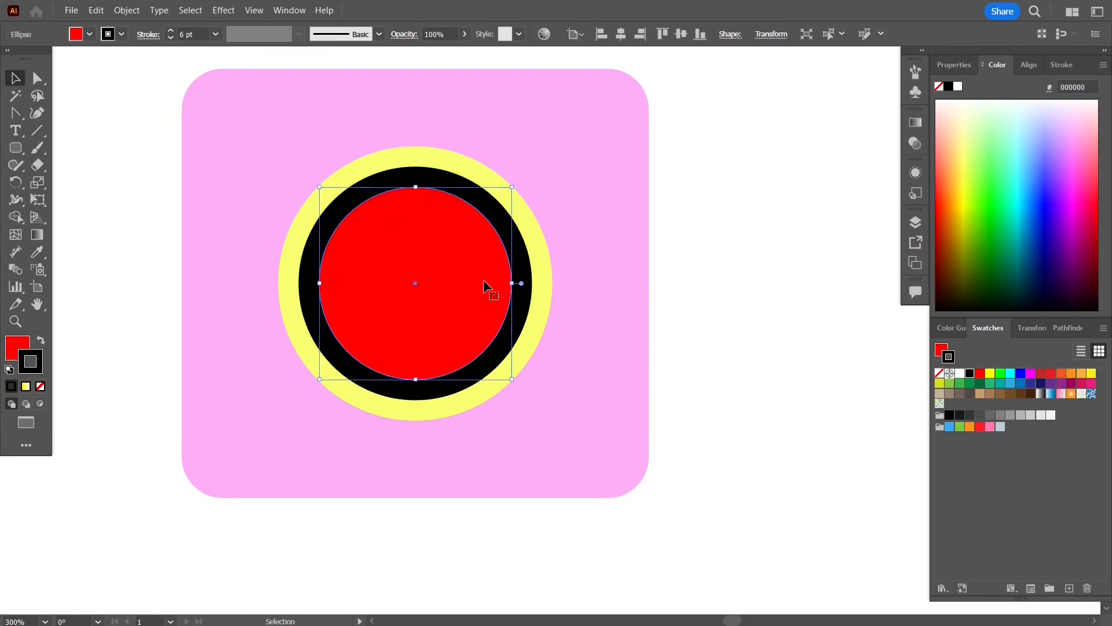
{"action": "left_click", "coordinate": [556, 281]}
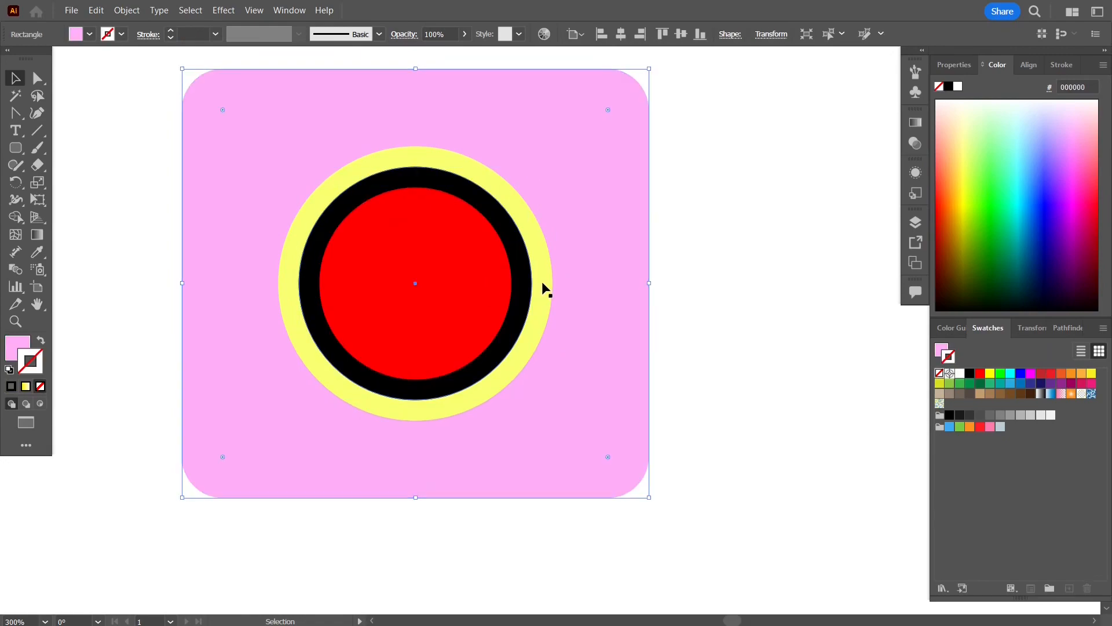
{"action": "left_click", "coordinate": [543, 284]}
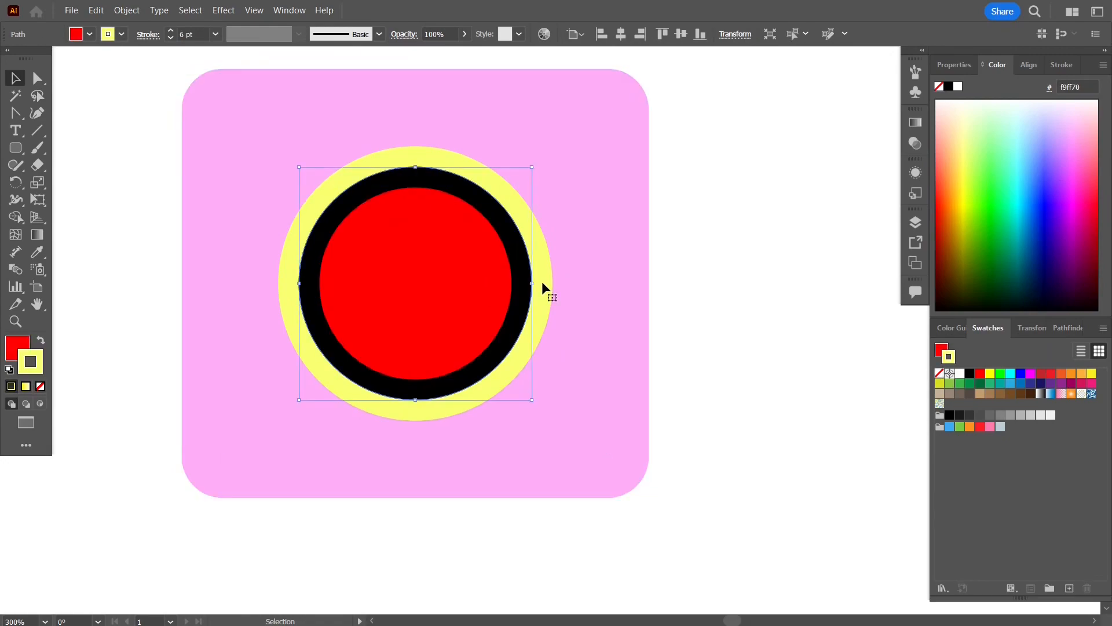
{"action": "left_click", "coordinate": [1062, 64]}
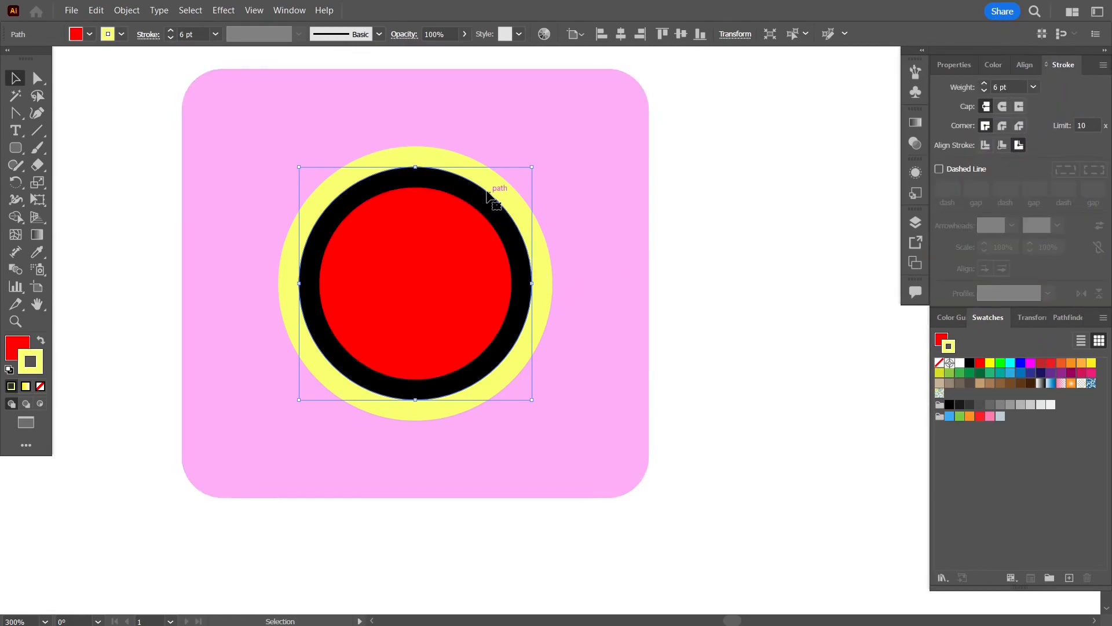
{"action": "left_click_drag", "start_coordinate": [540, 262], "coordinate": [575, 277]}
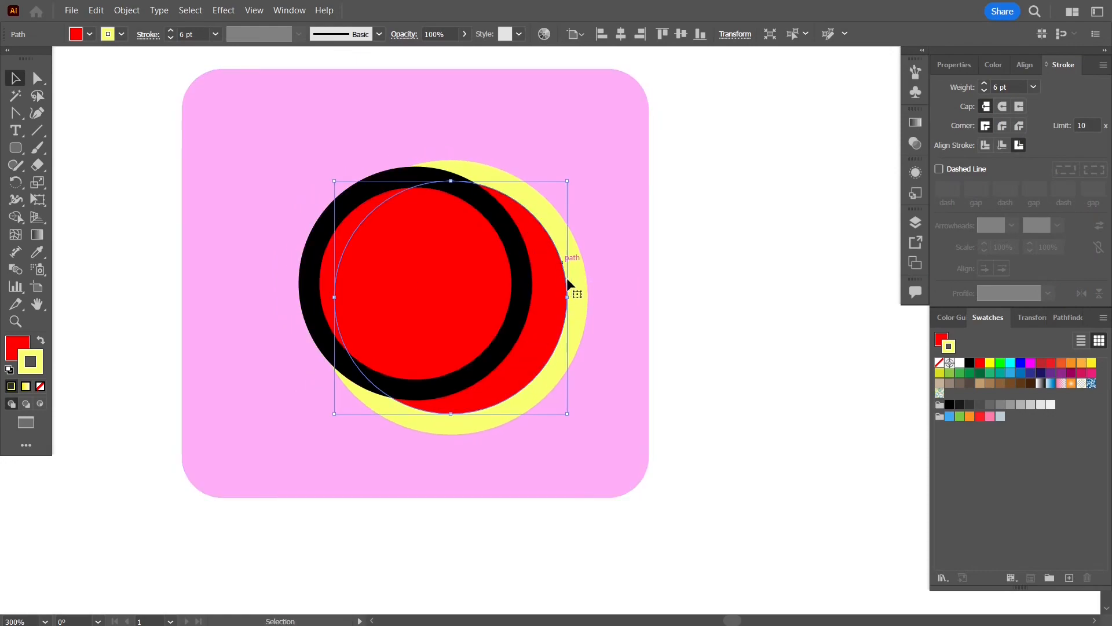
{"action": "key", "text": "ctrl+z"}
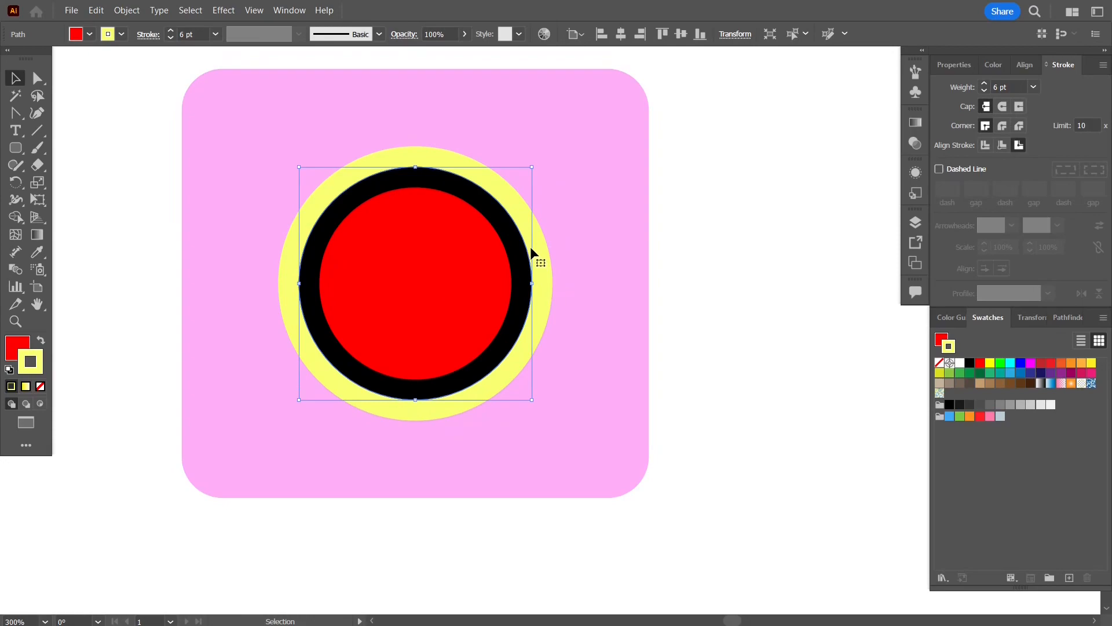
Step: Offset the yellow-stroked circle's path by 6 px with Miter joins, colour the new circle's stroke blue and deselect it
{"action": "left_click", "coordinate": [127, 10]}
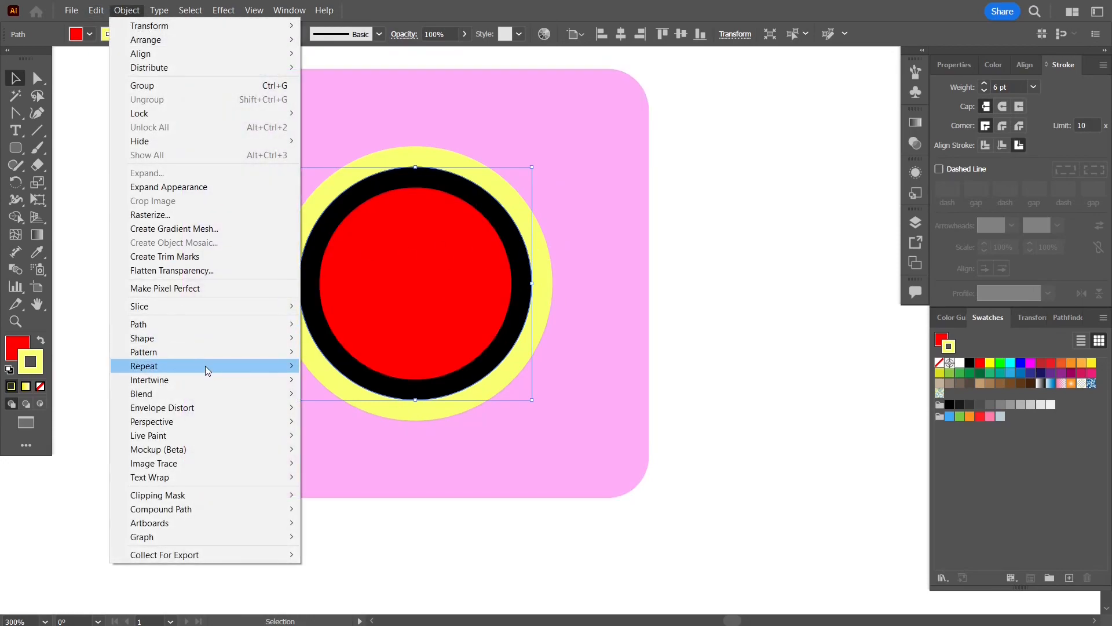
{"action": "mouse_move", "coordinate": [238, 323]}
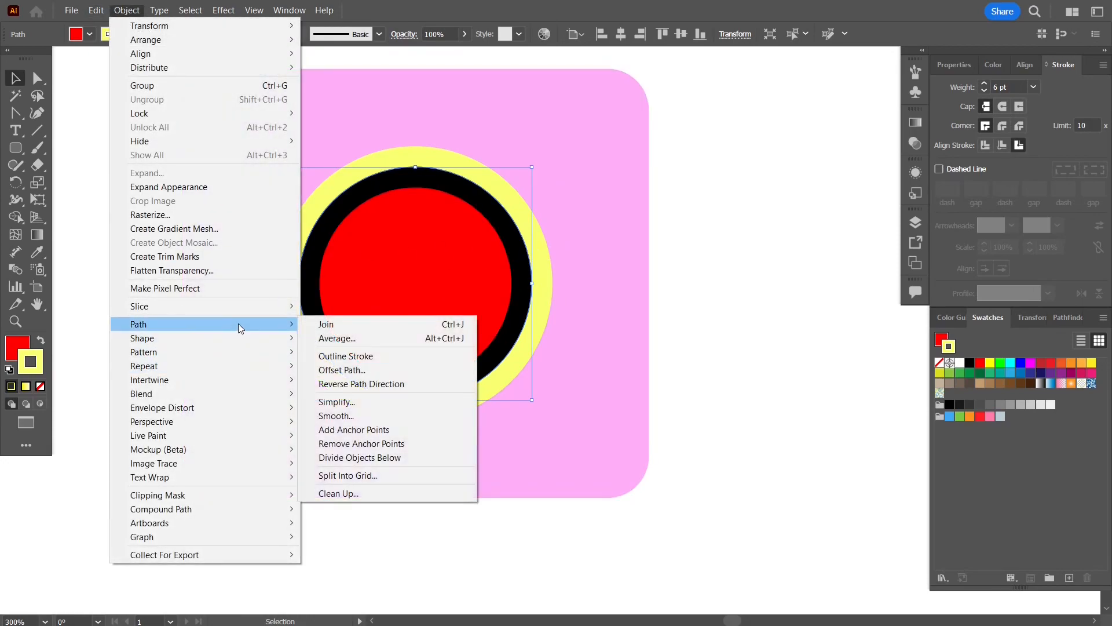
{"action": "left_click", "coordinate": [367, 364]}
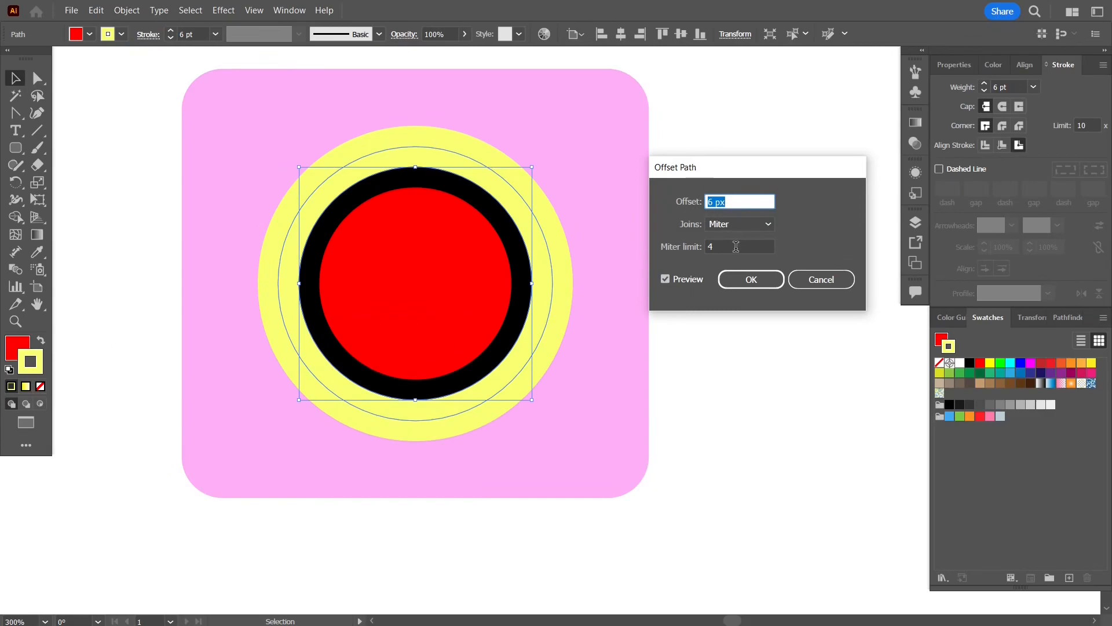
{"action": "left_click", "coordinate": [749, 284]}
{"action": "left_click", "coordinate": [1010, 373]}
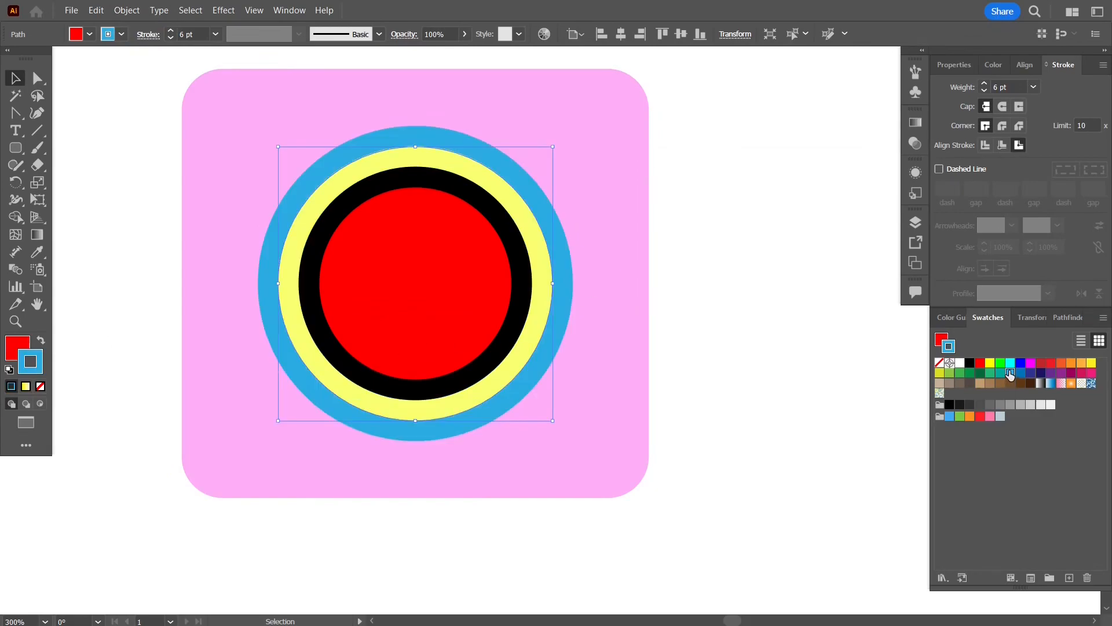
{"action": "left_click", "coordinate": [799, 175]}
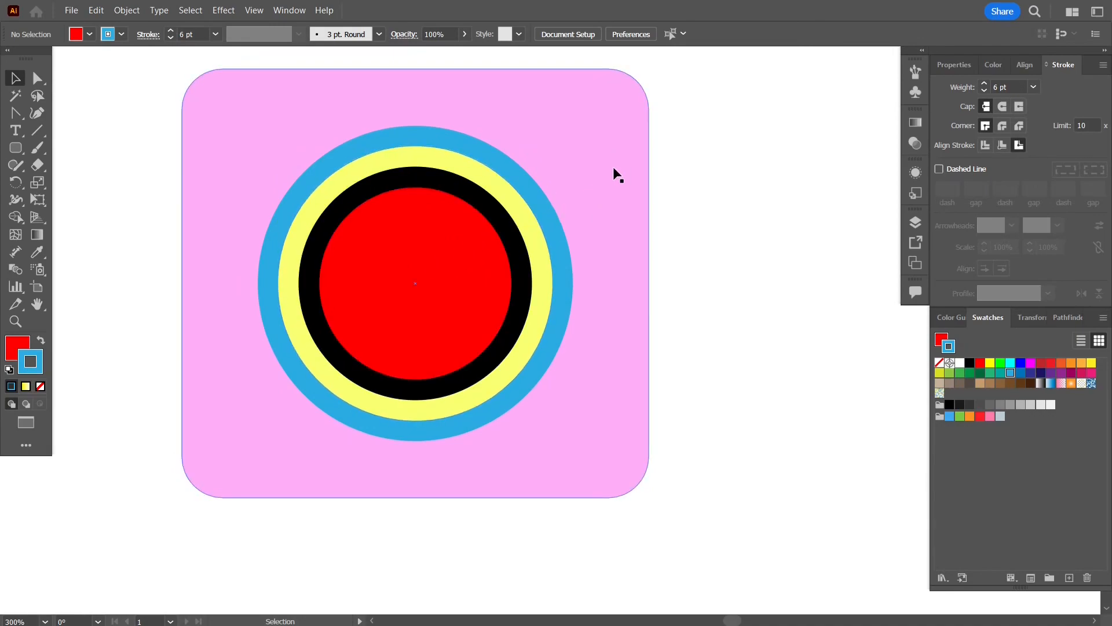
Step: Delete the blue-stroked and yellow-stroked offset circles around the original red circle
{"action": "left_click", "coordinate": [568, 260]}
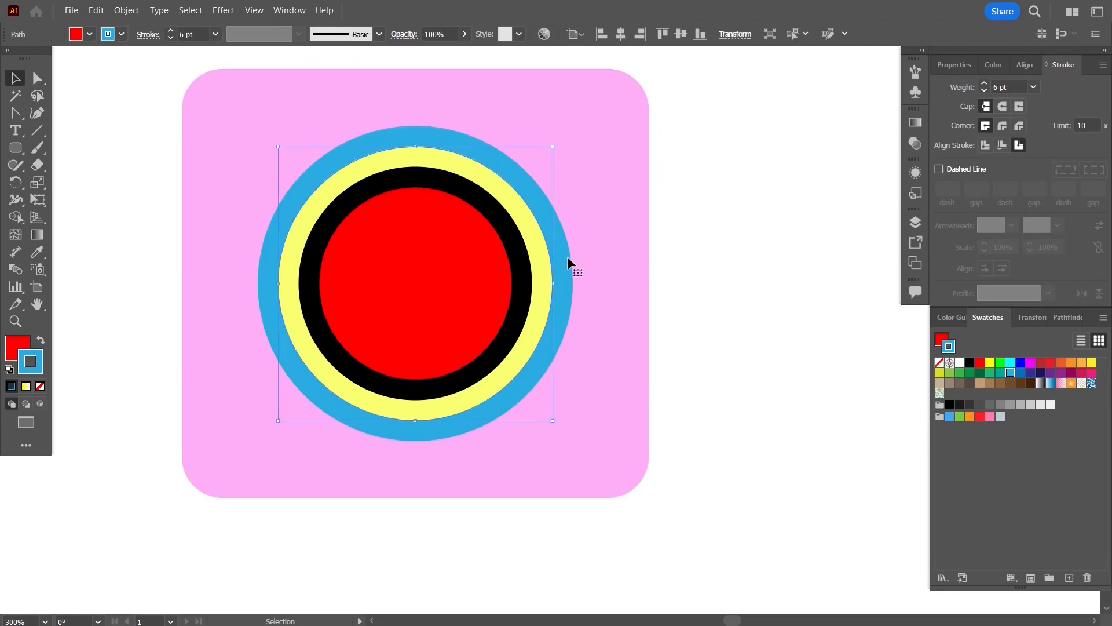
{"action": "key", "text": "Delete"}
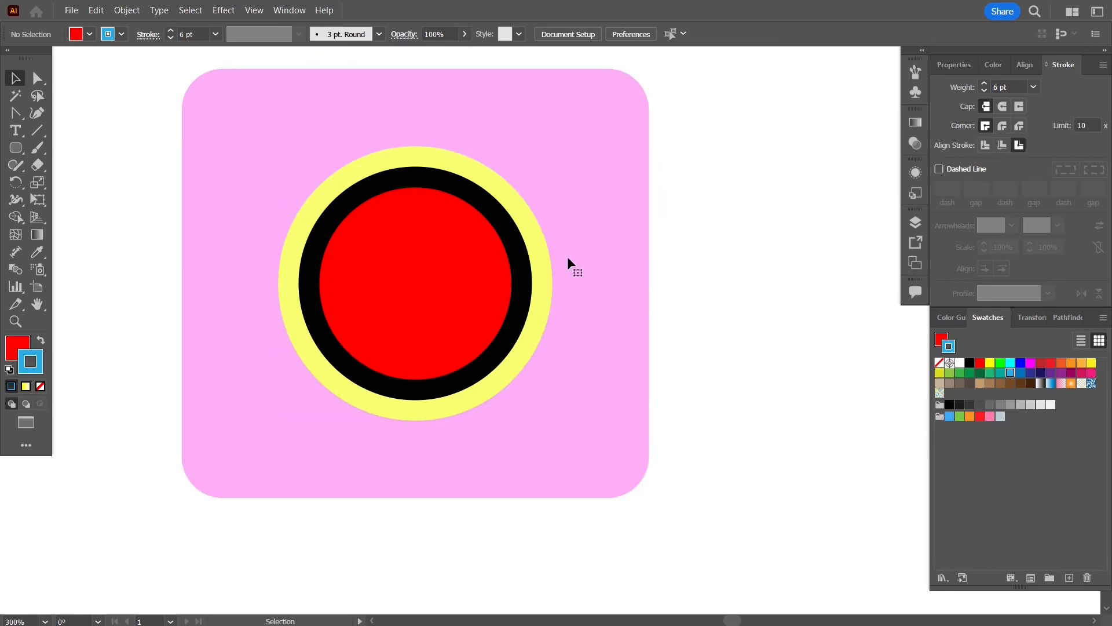
{"action": "left_click", "coordinate": [548, 277]}
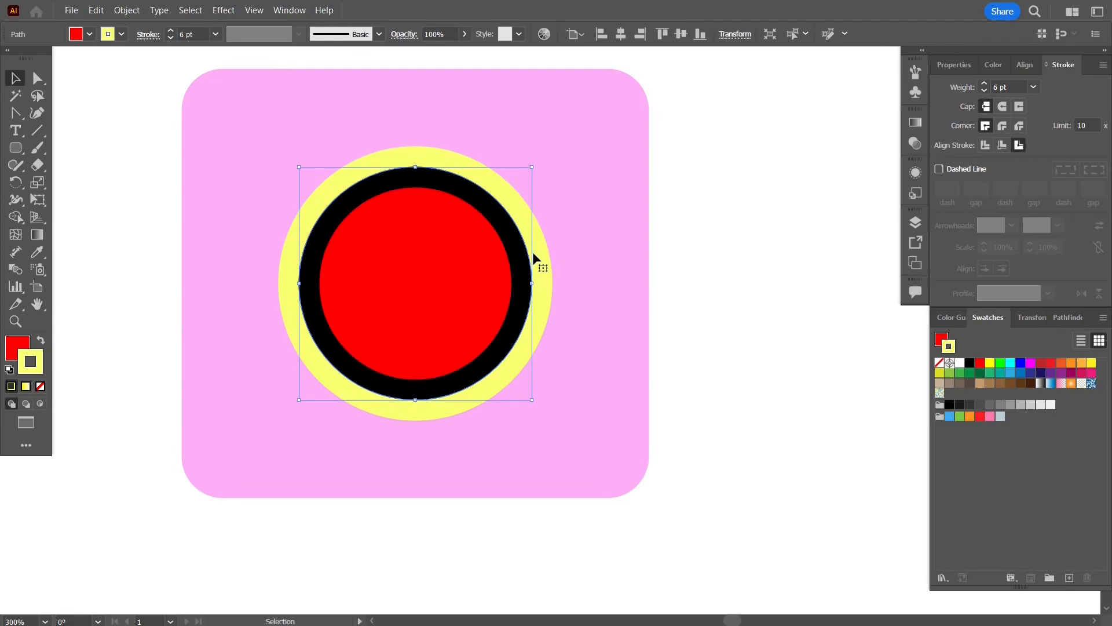
{"action": "key", "text": "Delete"}
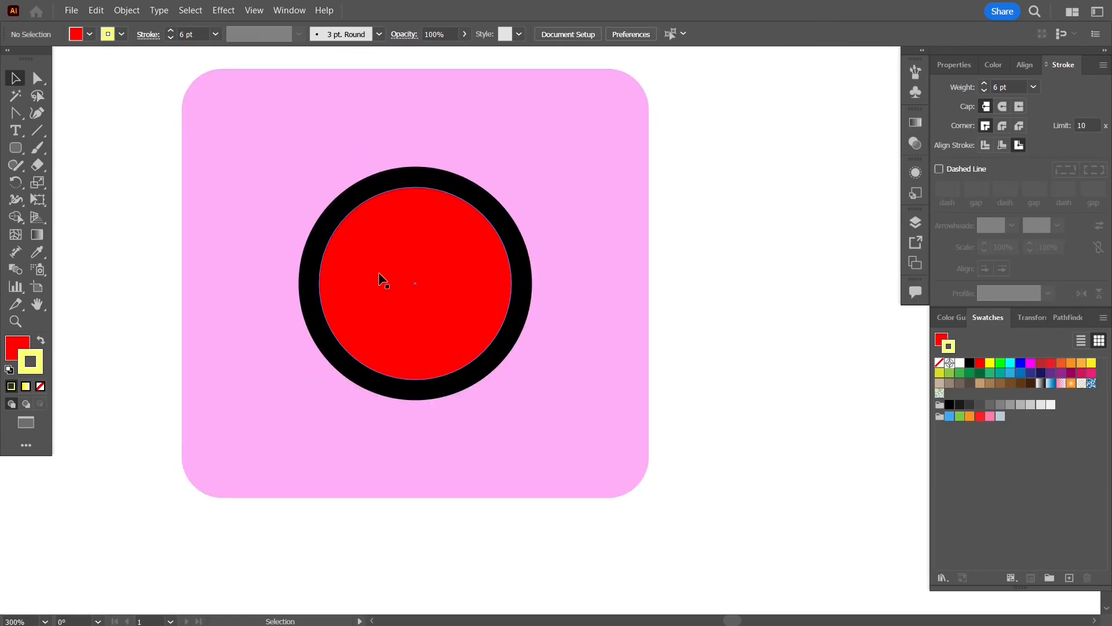
Step: Change the red circle's 6 pt outside stroke to white and deselect the circle
{"action": "left_click", "coordinate": [499, 220]}
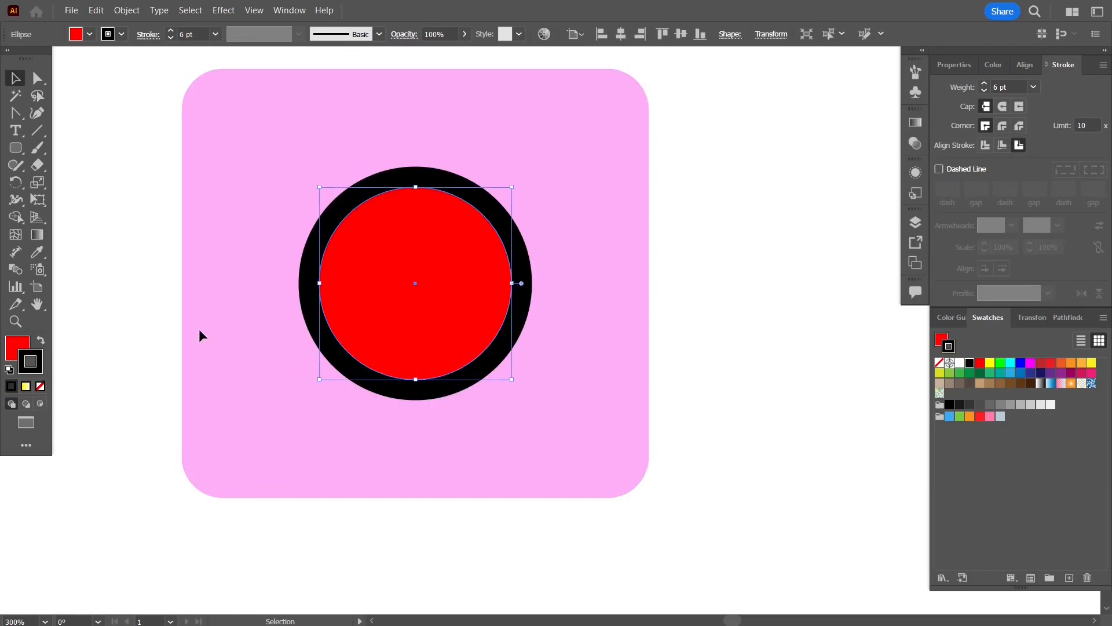
{"action": "left_click", "coordinate": [960, 363]}
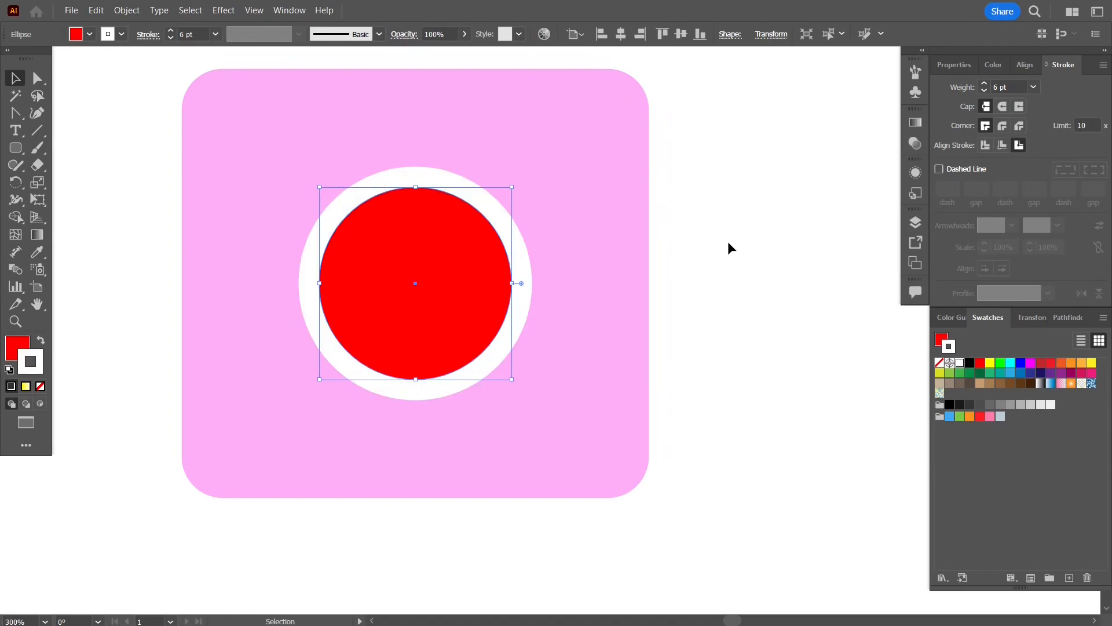
{"action": "left_click", "coordinate": [759, 202]}
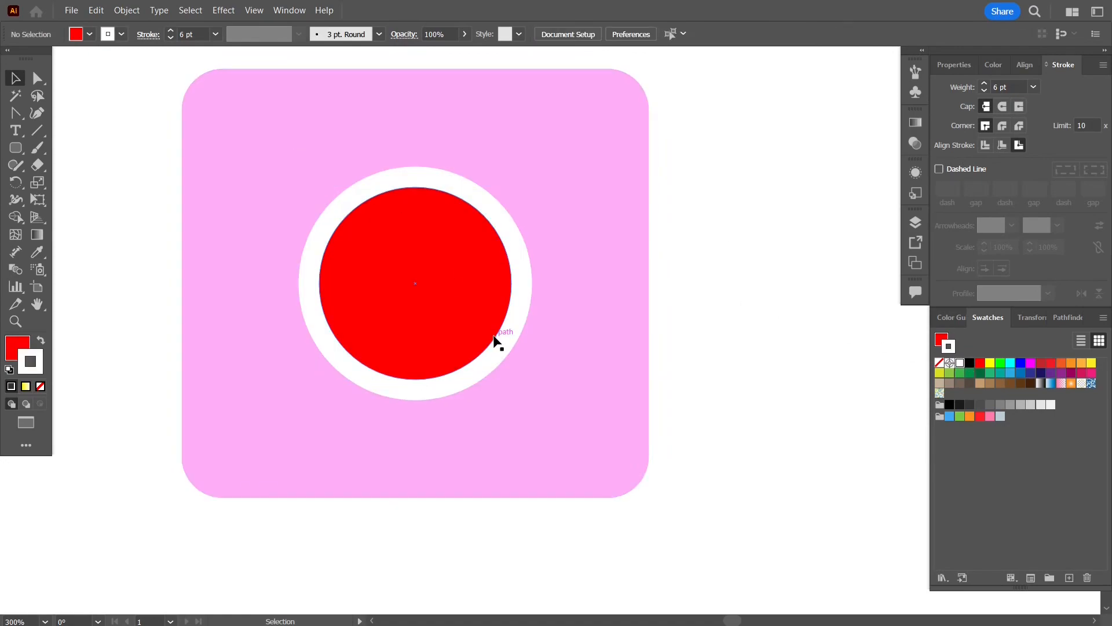
Step: Fill the pink rounded rectangle with a linear yellow-to-white gradient running diagonally from its upper-left to its lower-right corner
{"action": "left_click", "coordinate": [467, 122]}
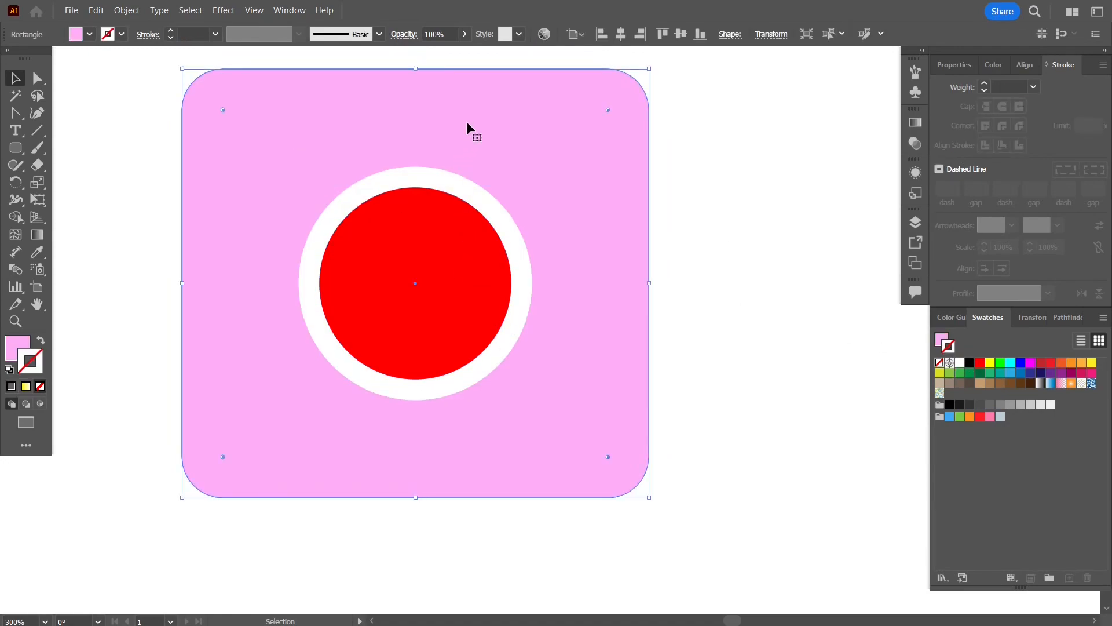
{"action": "left_click", "coordinate": [23, 340]}
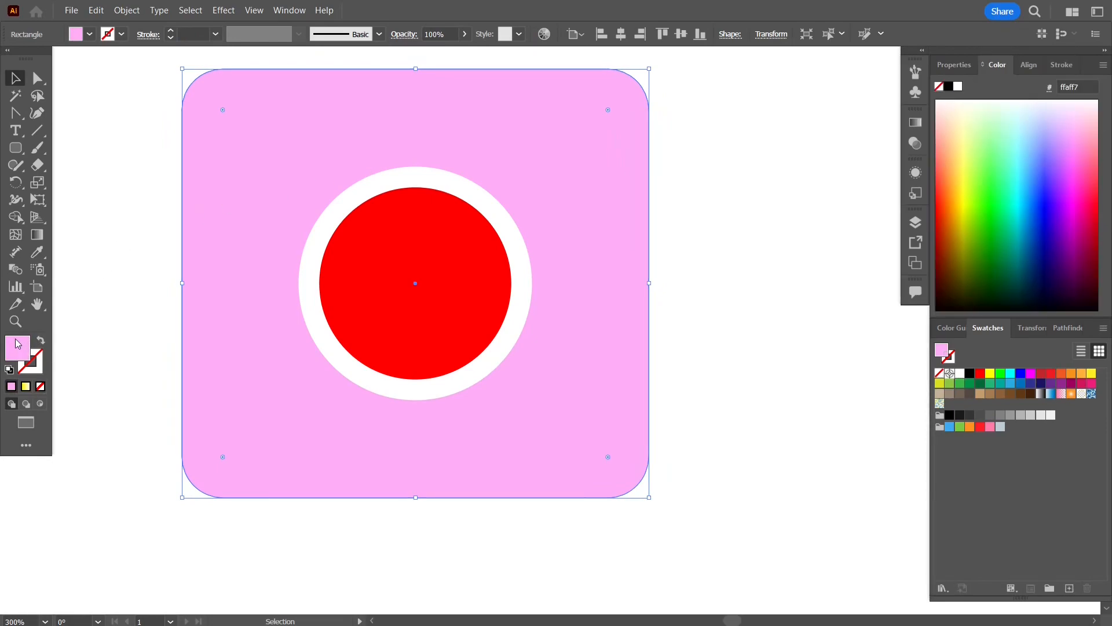
{"action": "left_click", "coordinate": [37, 235]}
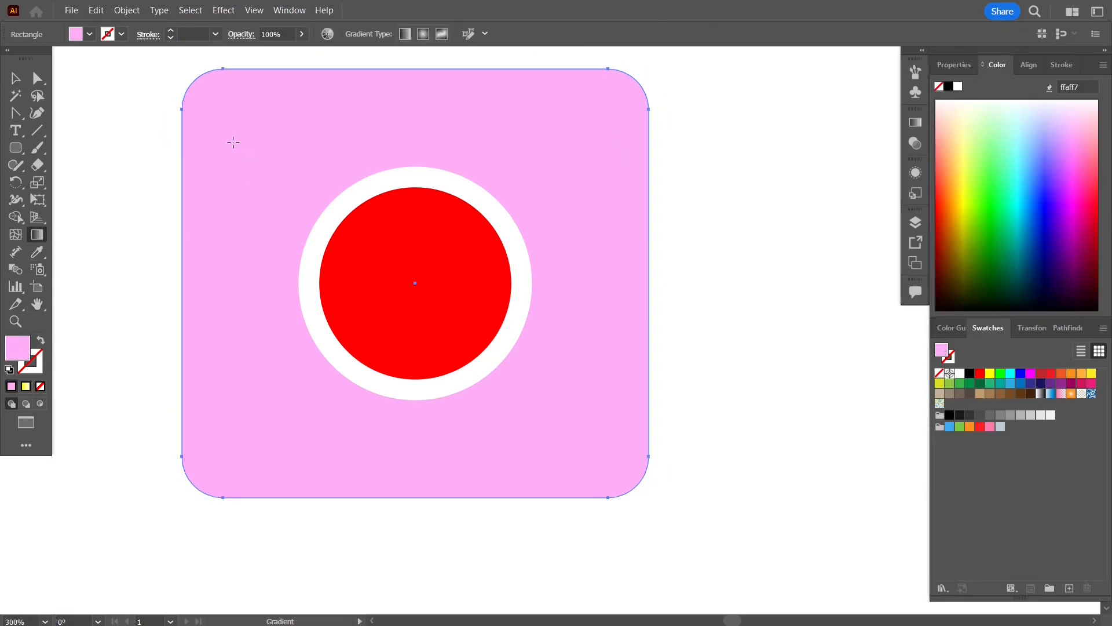
{"action": "left_click", "coordinate": [252, 225]}
{"action": "mouse_move", "coordinate": [267, 94]}
{"action": "left_mouse_down"}
{"action": "mouse_move", "coordinate": [434, 367]}
{"action": "mouse_move", "coordinate": [587, 469]}
{"action": "left_mouse_up"}
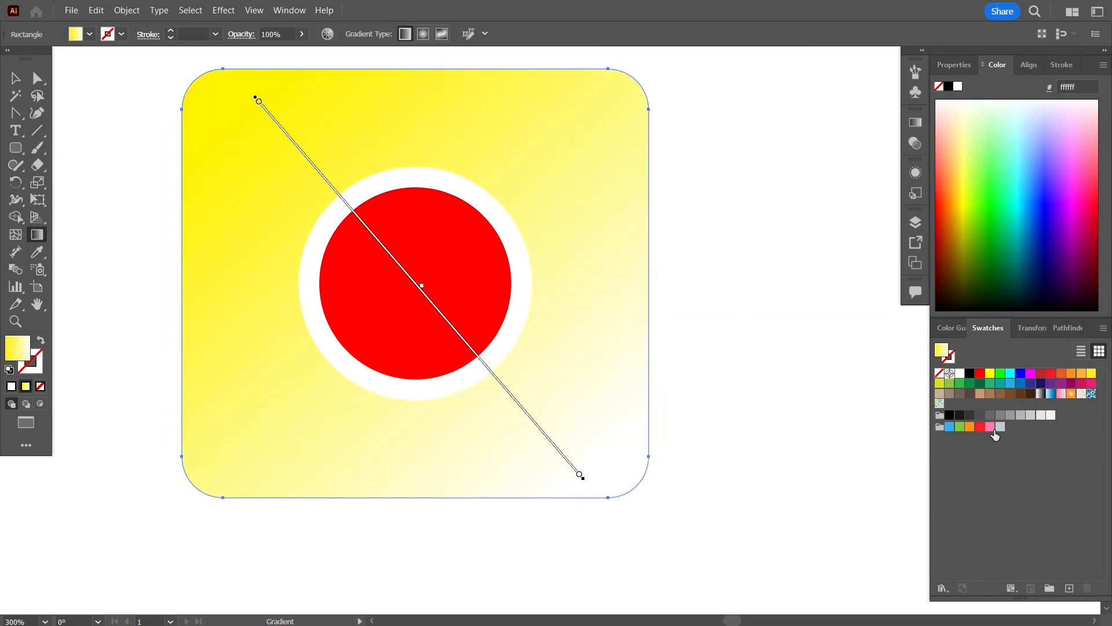
Step: Change the yellow starting colour stop of the rounded rectangle's gradient to the pink swatch (#ff7bac)
{"action": "left_click", "coordinate": [915, 122]}
{"action": "left_click", "coordinate": [745, 239]}
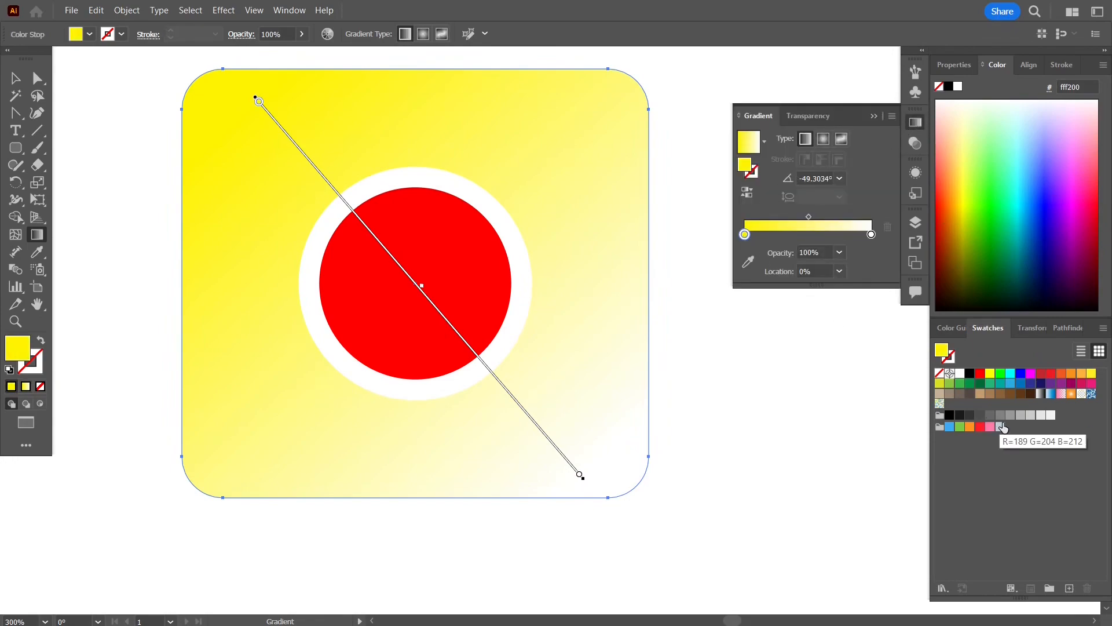
{"action": "left_click", "coordinate": [991, 427]}
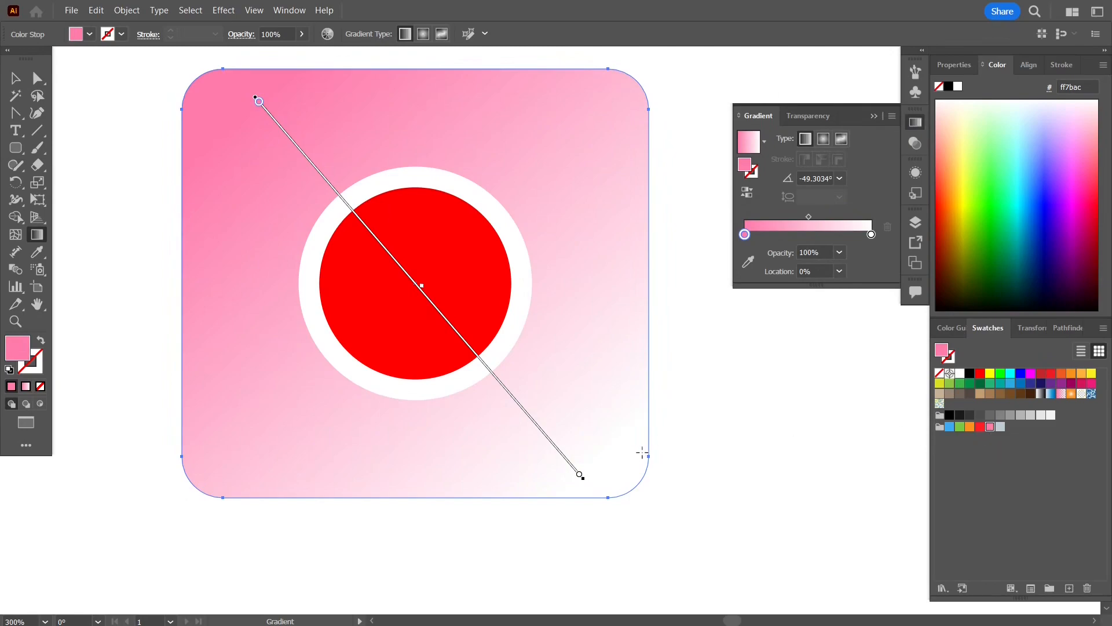
Step: Set the gradient's white end colour stop to bright magenta (#e51acd) and deselect the rounded rectangle
{"action": "left_click", "coordinate": [580, 477]}
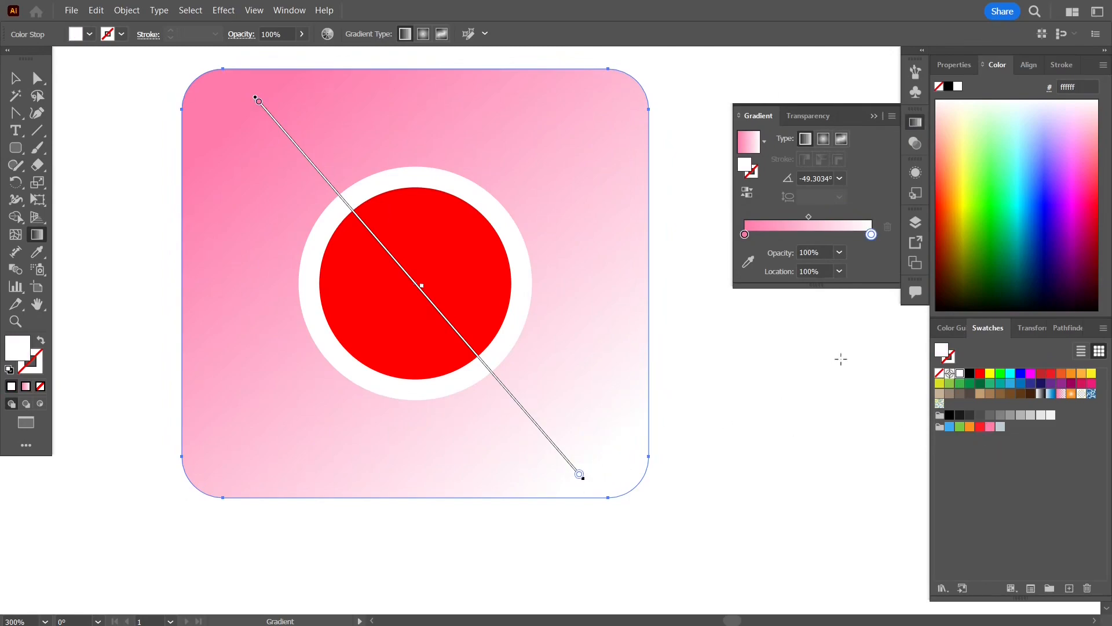
{"action": "left_click", "coordinate": [1080, 238]}
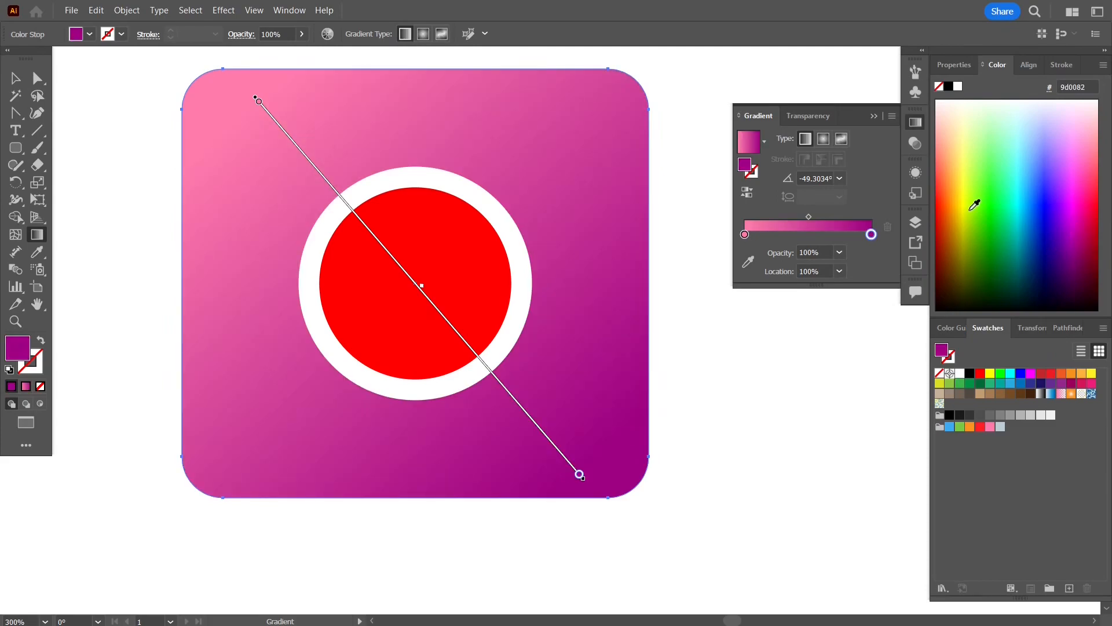
{"action": "double_click", "coordinate": [745, 165]}
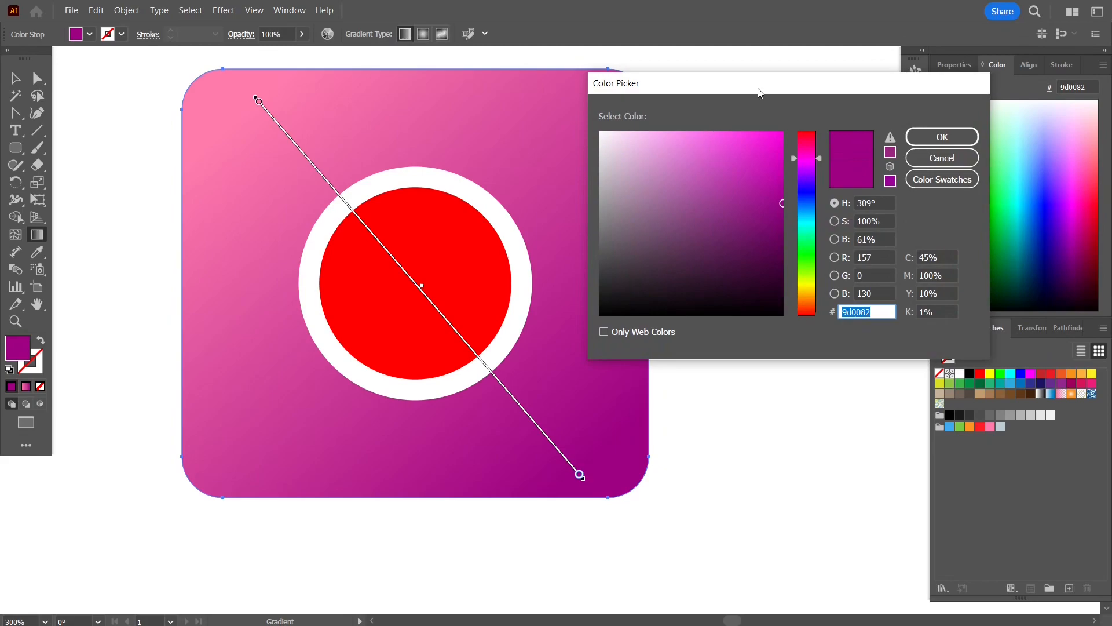
{"action": "left_click_drag", "start_coordinate": [777, 194], "coordinate": [762, 149]}
{"action": "left_click", "coordinate": [942, 137]}
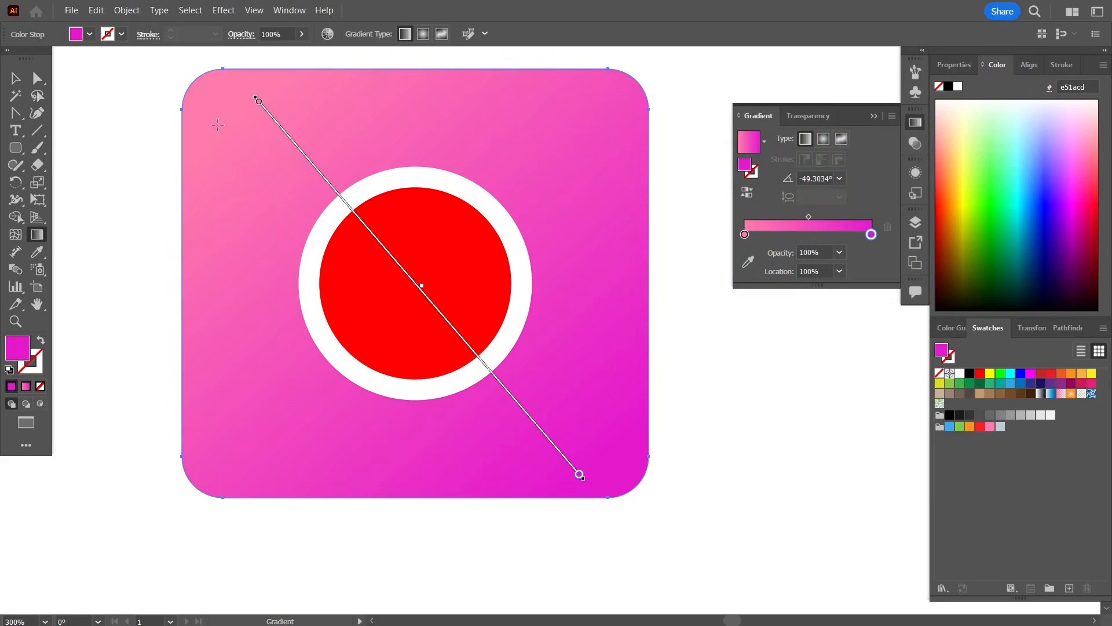
{"action": "left_click", "coordinate": [873, 116]}
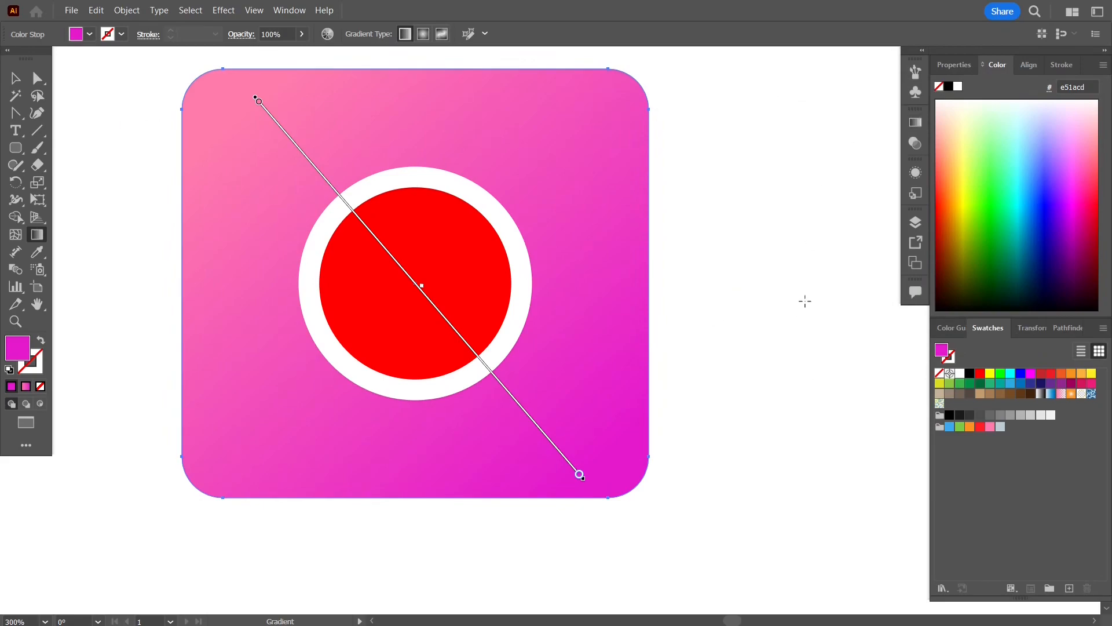
{"action": "key", "text": "v"}
{"action": "left_click", "coordinate": [765, 261]}
{"action": "left_click_drag", "start_coordinate": [766, 260], "coordinate": [811, 293]}
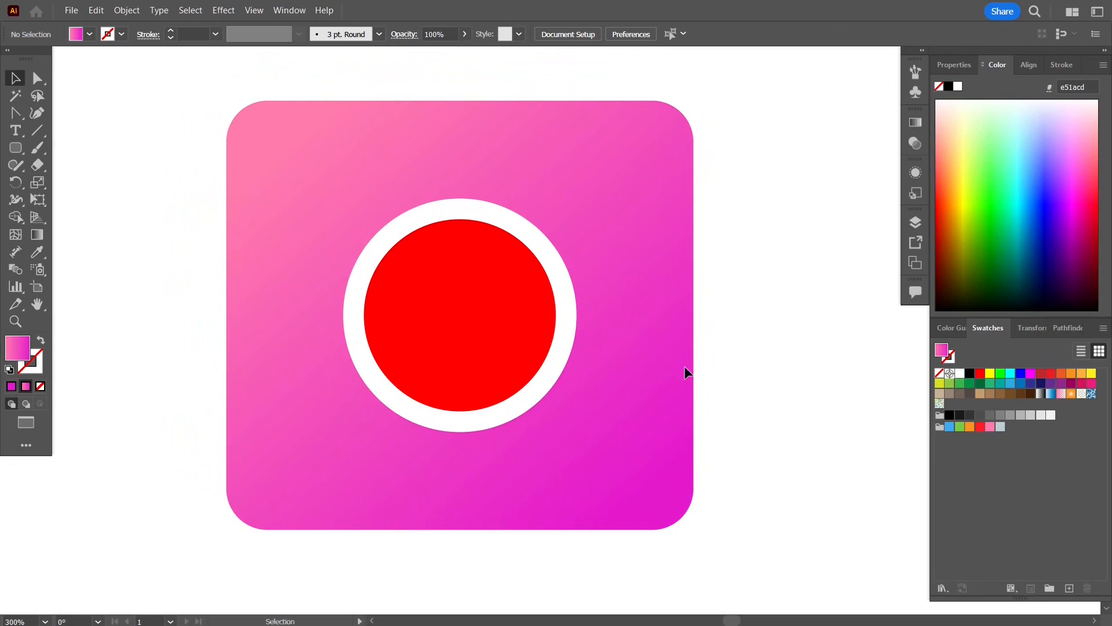
Step: Scale the gradient rounded rectangle down proportionally about its centre so it frames the white-outlined circle more closely, and deselect it
{"action": "left_click", "coordinate": [687, 371]}
{"action": "left_click_drag", "start_coordinate": [694, 529], "coordinate": [650, 489]}
{"action": "key", "text": "a"}
{"action": "left_click_drag", "start_coordinate": [238, 113], "coordinate": [713, 540]}
{"action": "key", "text": "v"}
{"action": "left_click", "coordinate": [725, 404]}
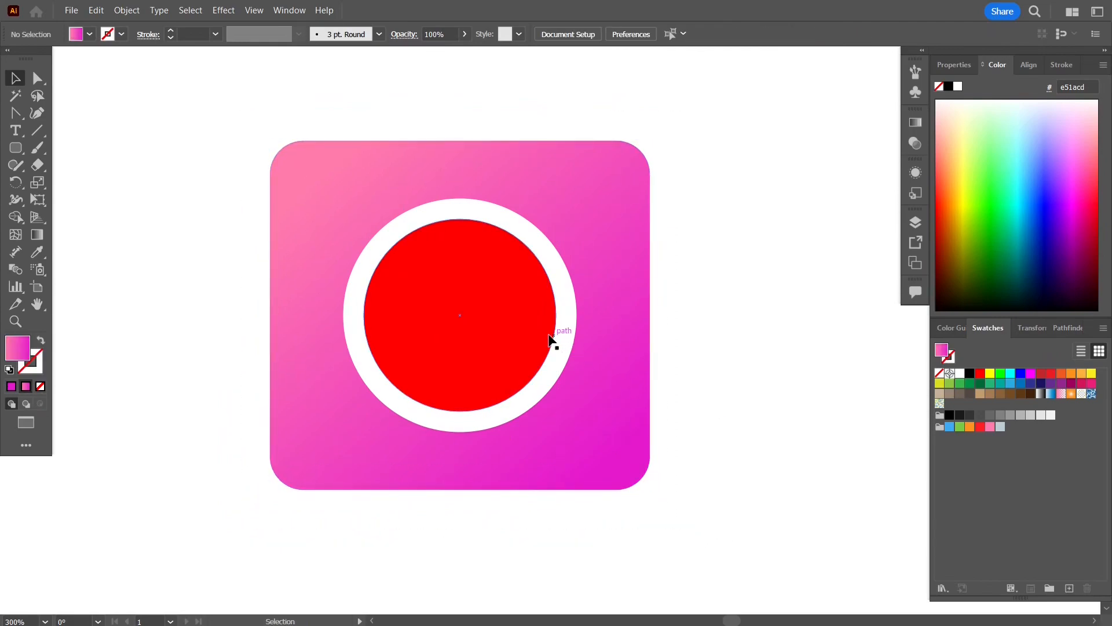